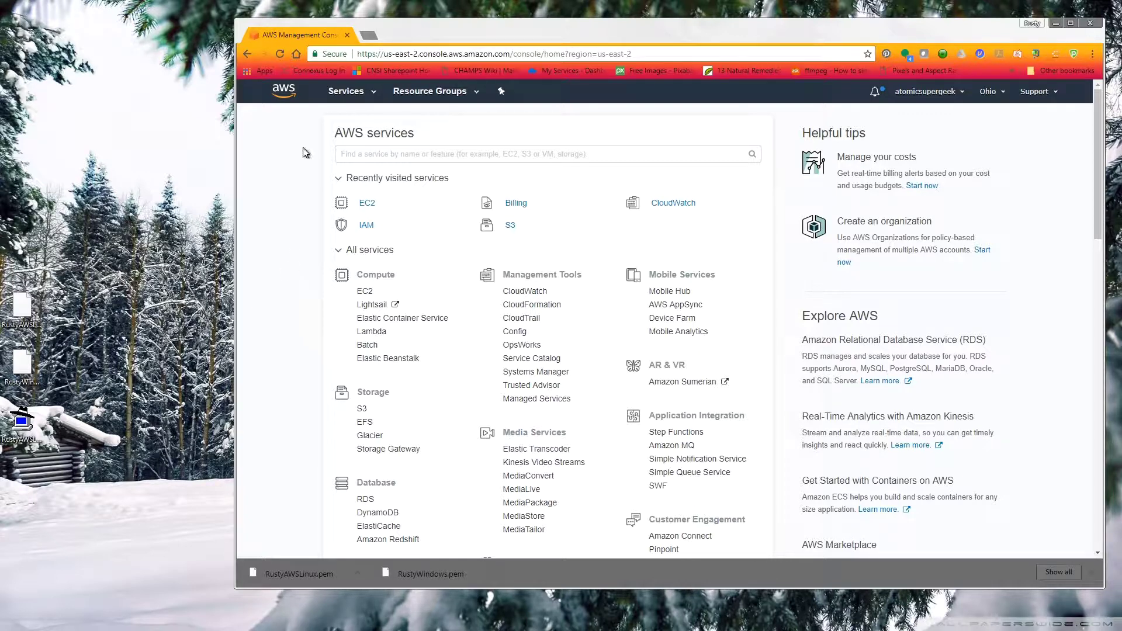
Check the list of available regions and start launching a new EC2 instance in US East (Ohio).
left_click(988, 93)
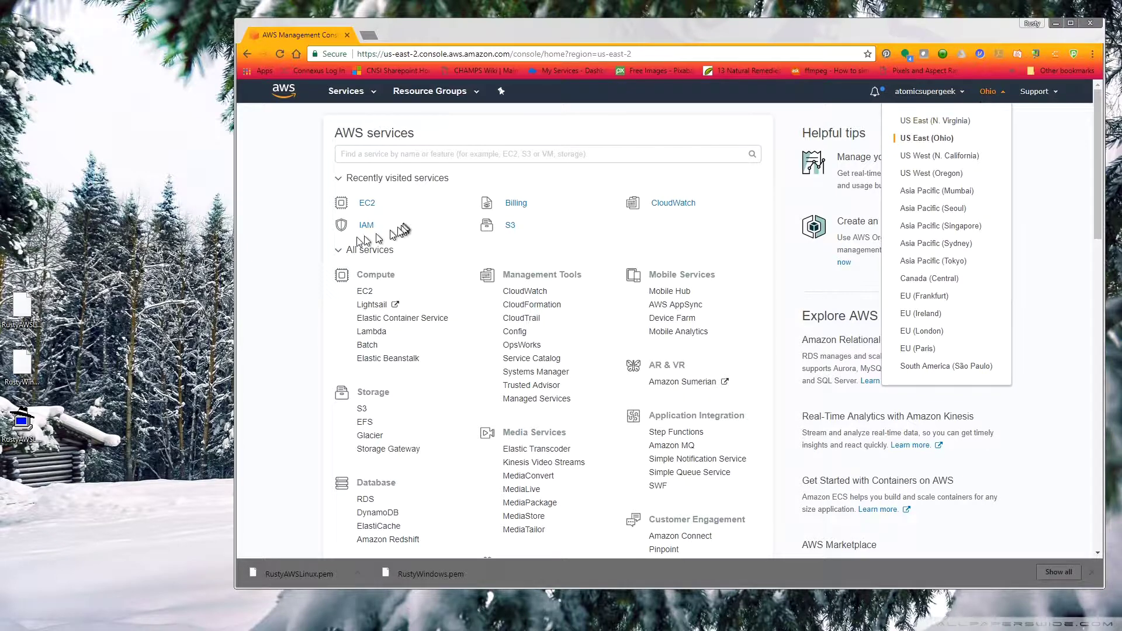
left_click(300, 267)
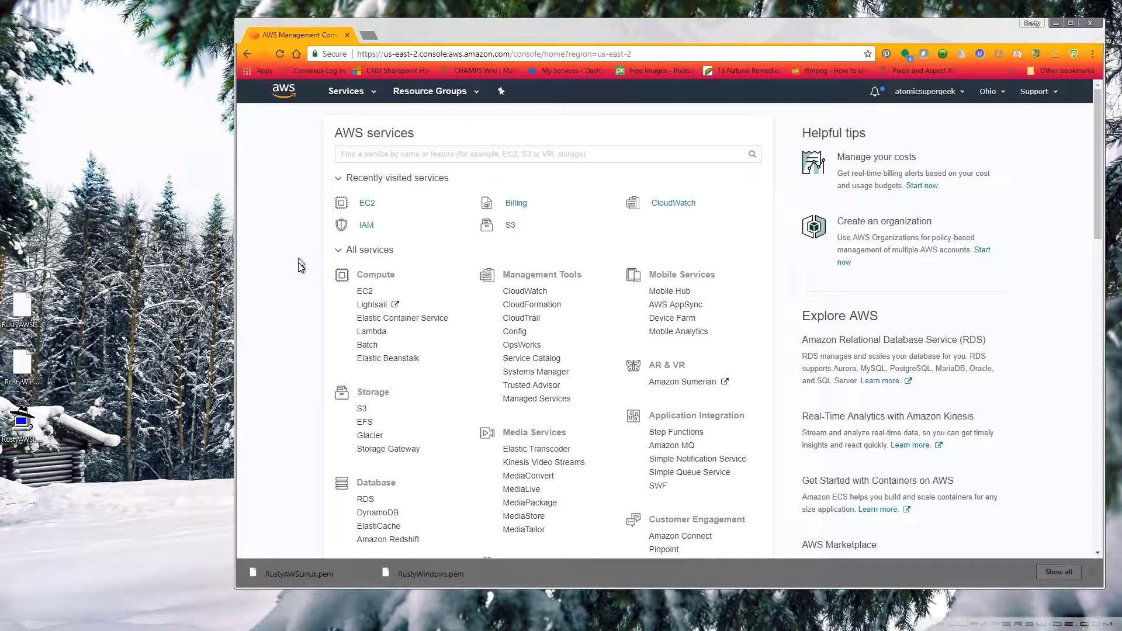
left_click(372, 209)
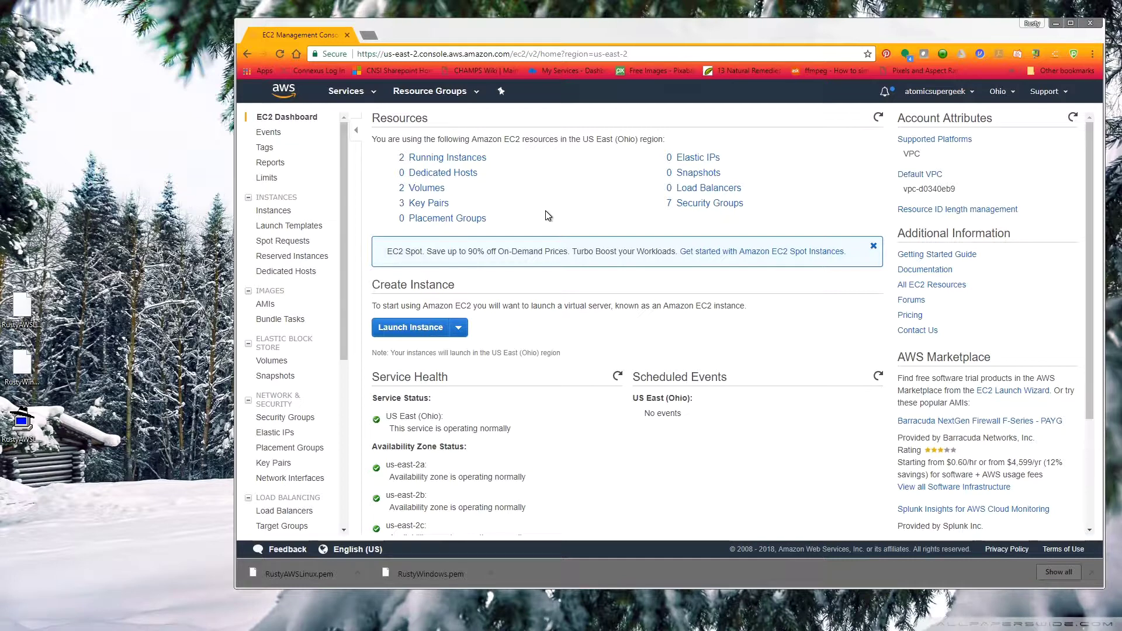
left_click(411, 328)
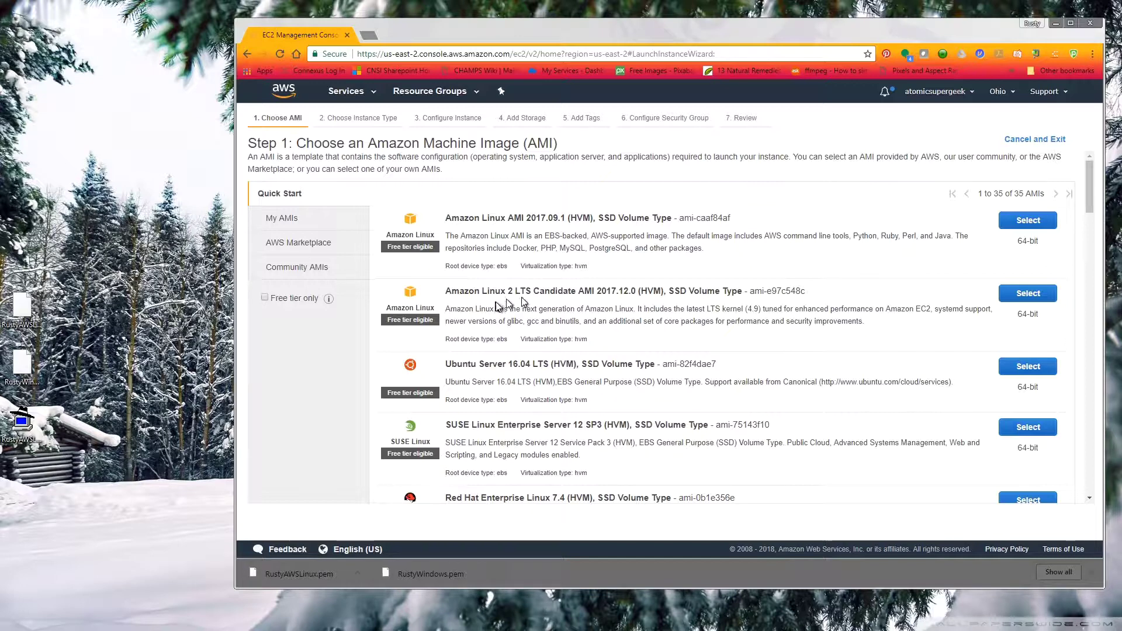
Look through the Quick Start machine images, examining the operating systems offered and which ones are free tier eligible.
scroll(553, 374, "down", 3)
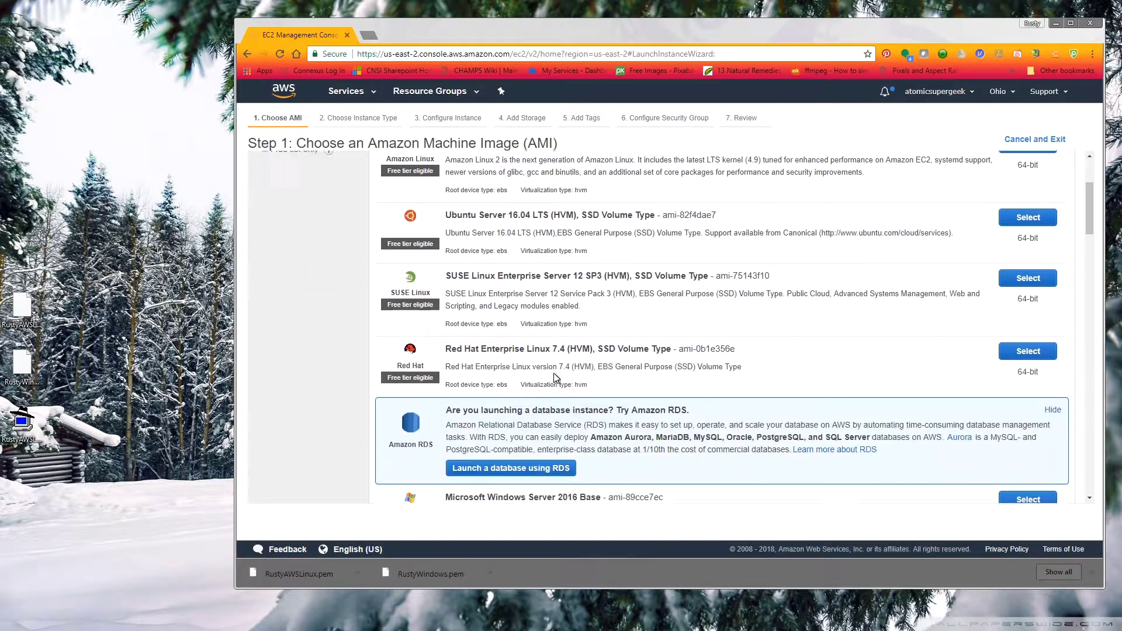
scroll(555, 377, "down", 1)
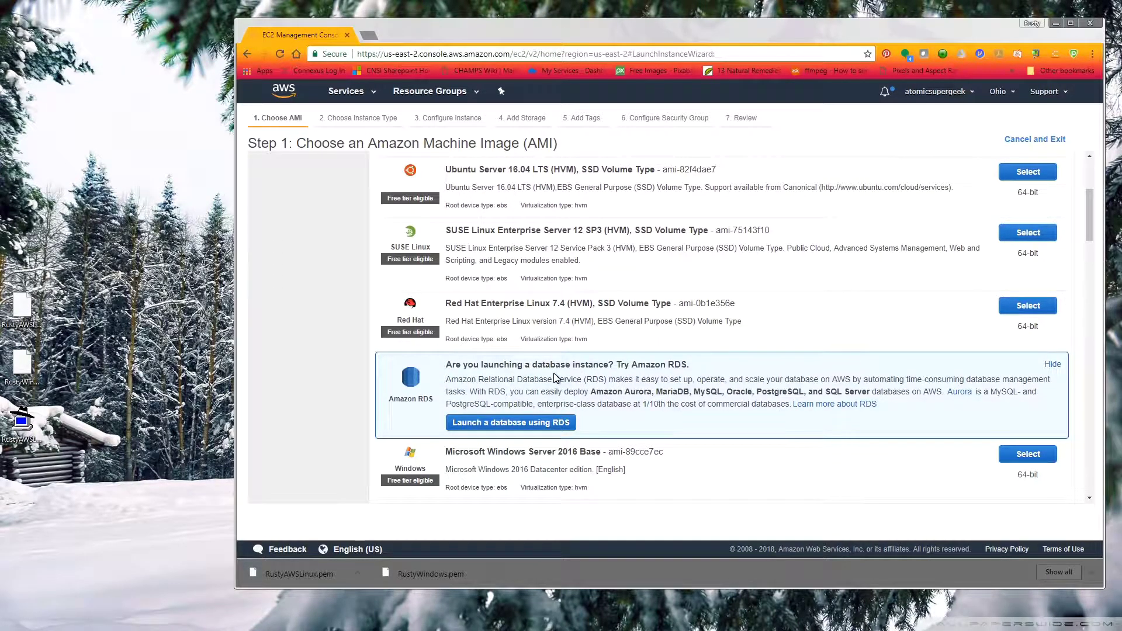
scroll(554, 377, "down", 5)
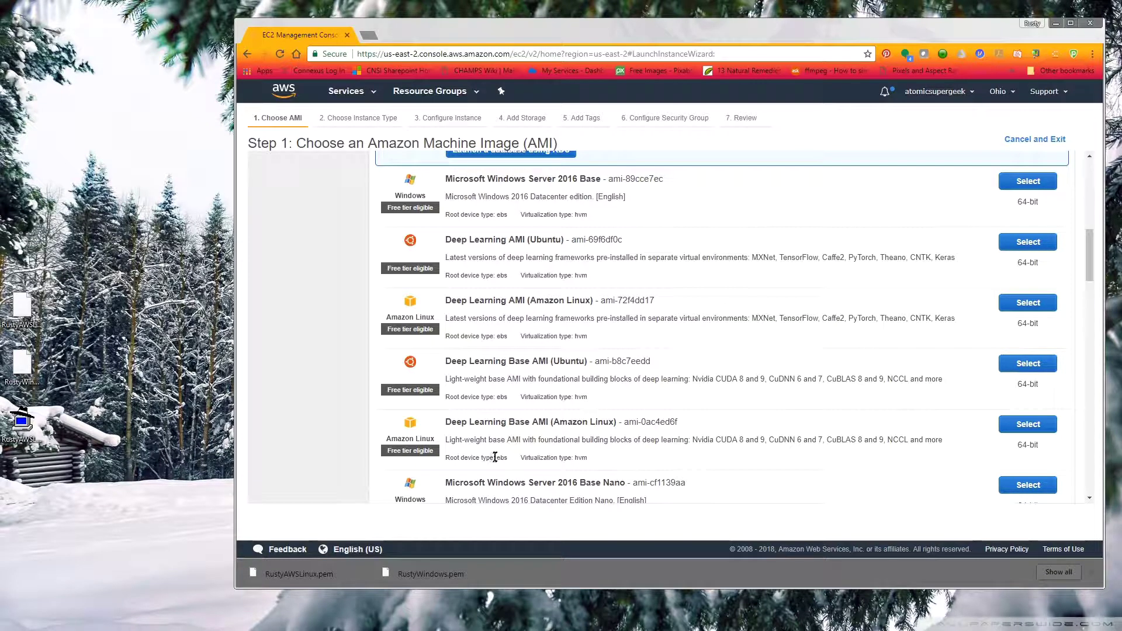
scroll(495, 458, "down", 3)
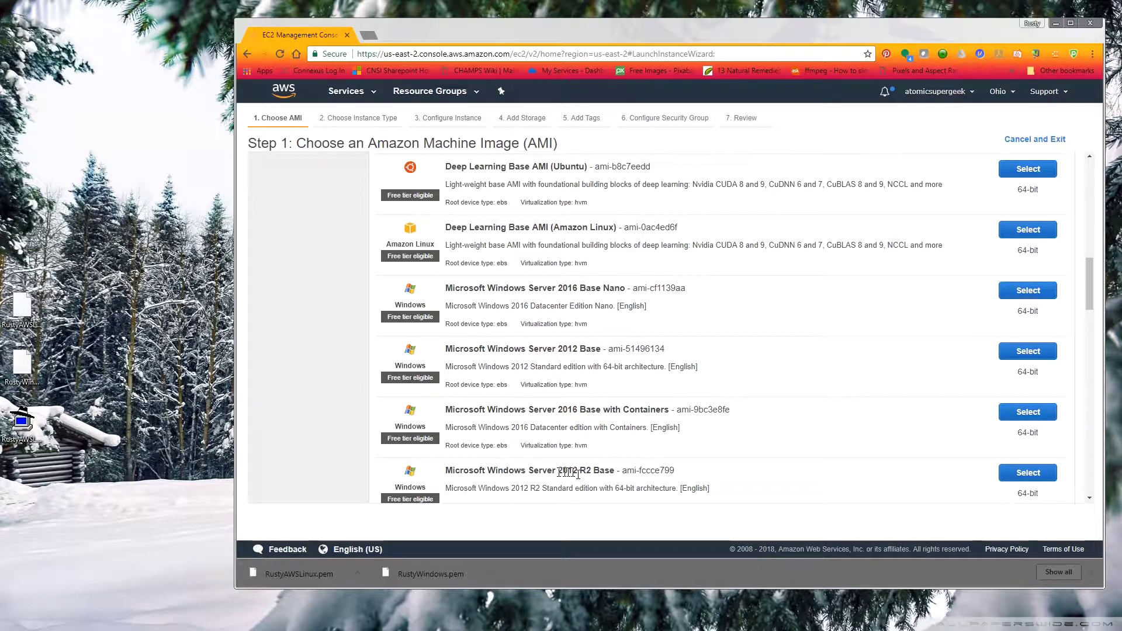
scroll(561, 444, "up", 8)
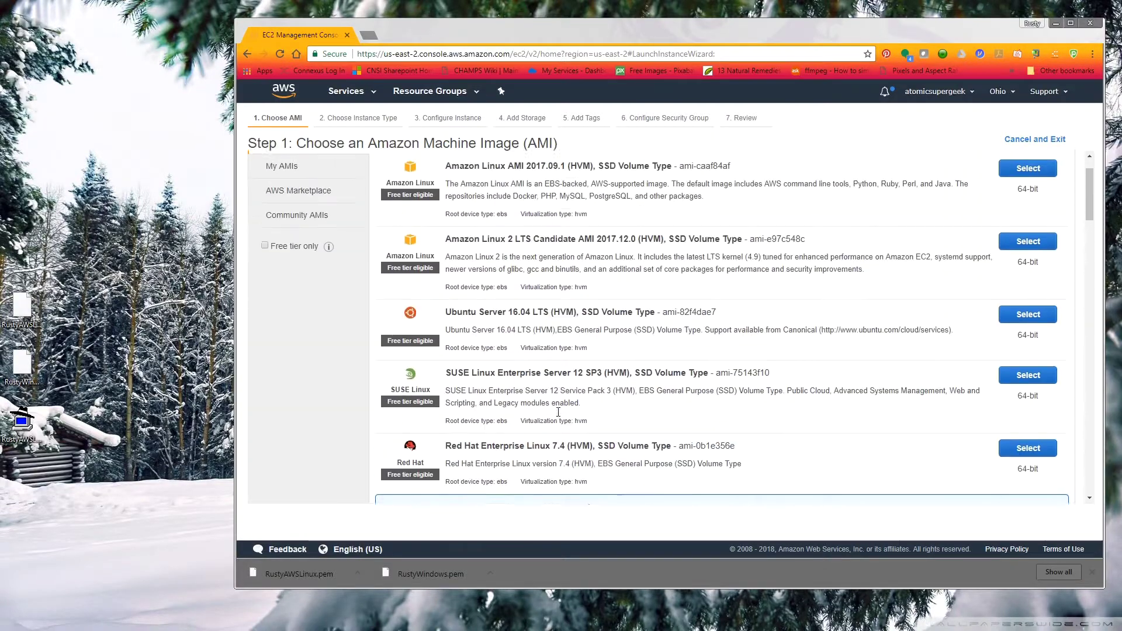
scroll(558, 413, "up", 2)
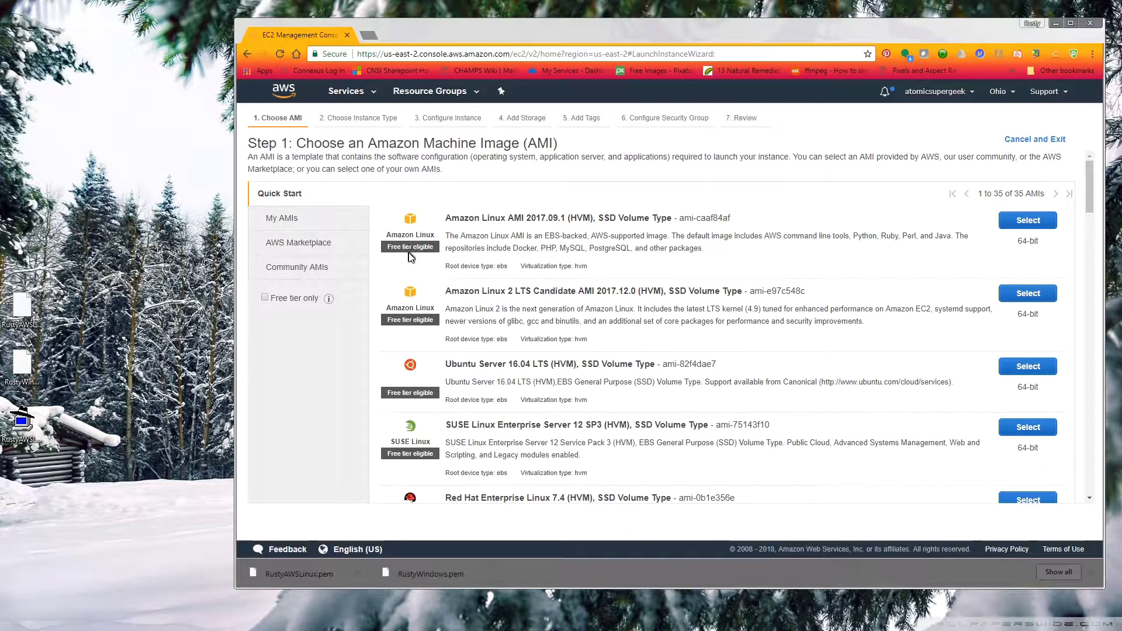
scroll(411, 258, "down", 10)
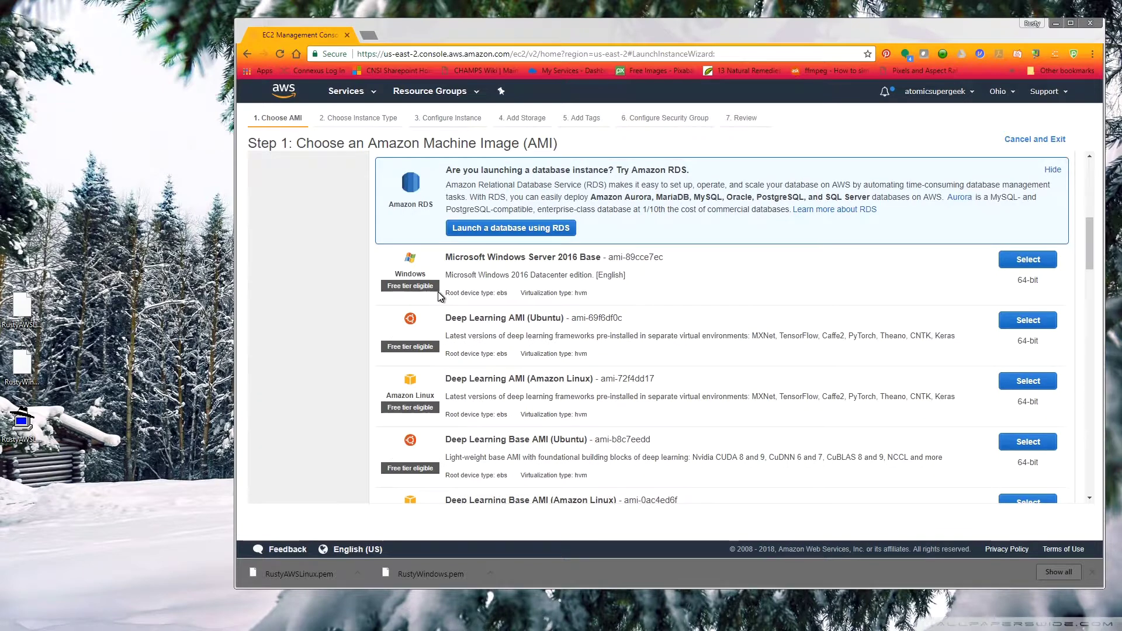
scroll(439, 297, "down", 12)
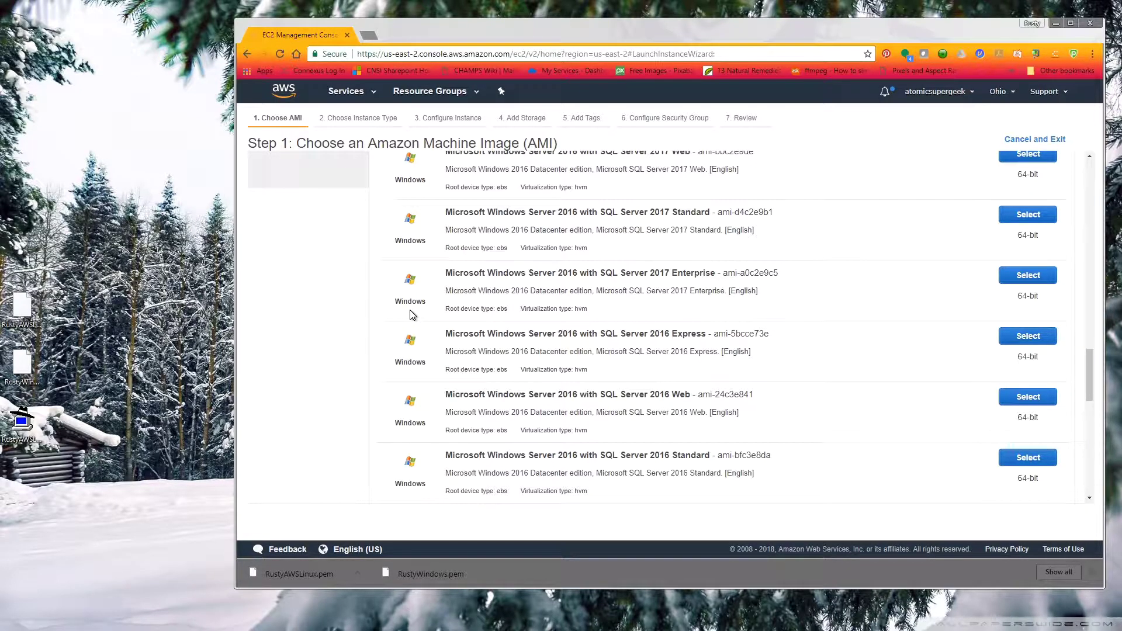
scroll(413, 315, "up", 5)
scroll(409, 307, "up", 8)
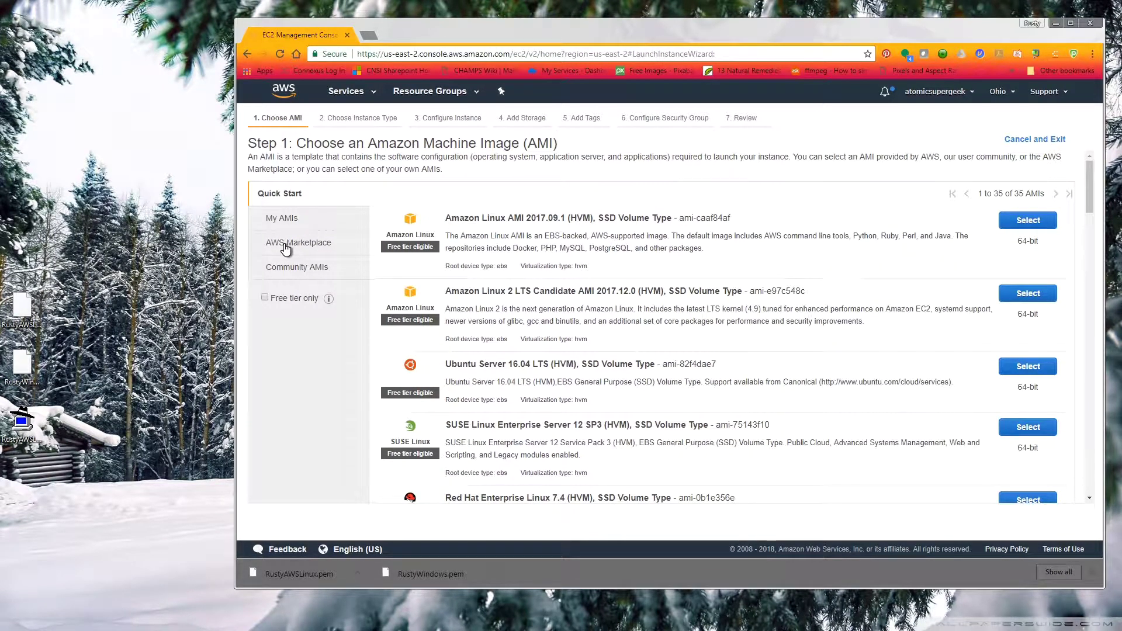
Browse the AWS Marketplace machine images, examining the products, their pricing and the operating system filters.
left_click(286, 248)
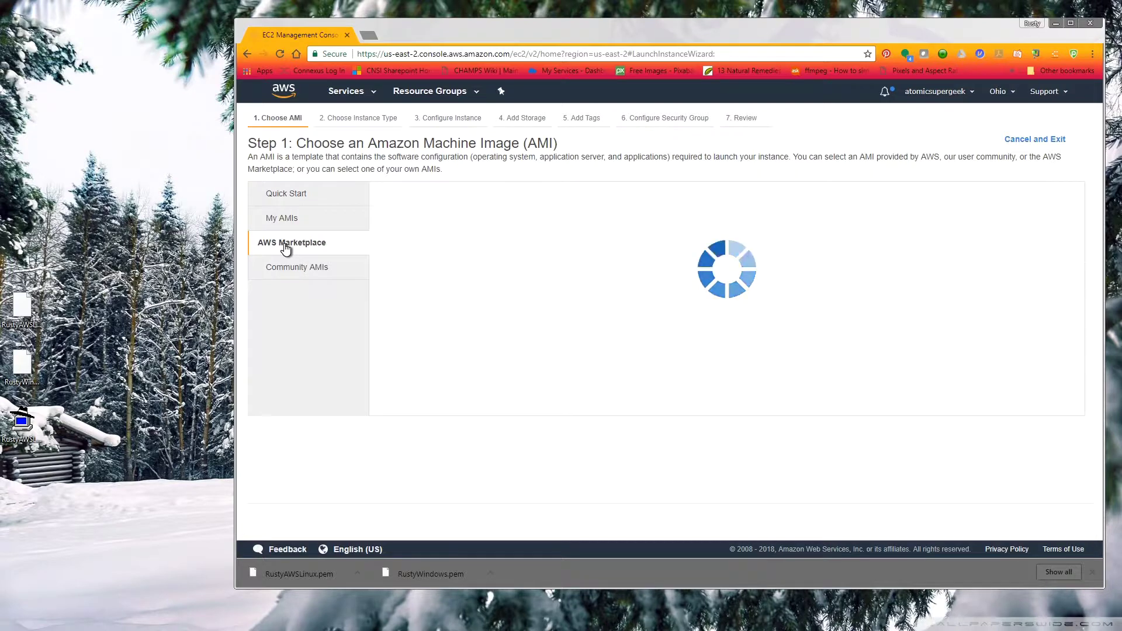
left_click(300, 336)
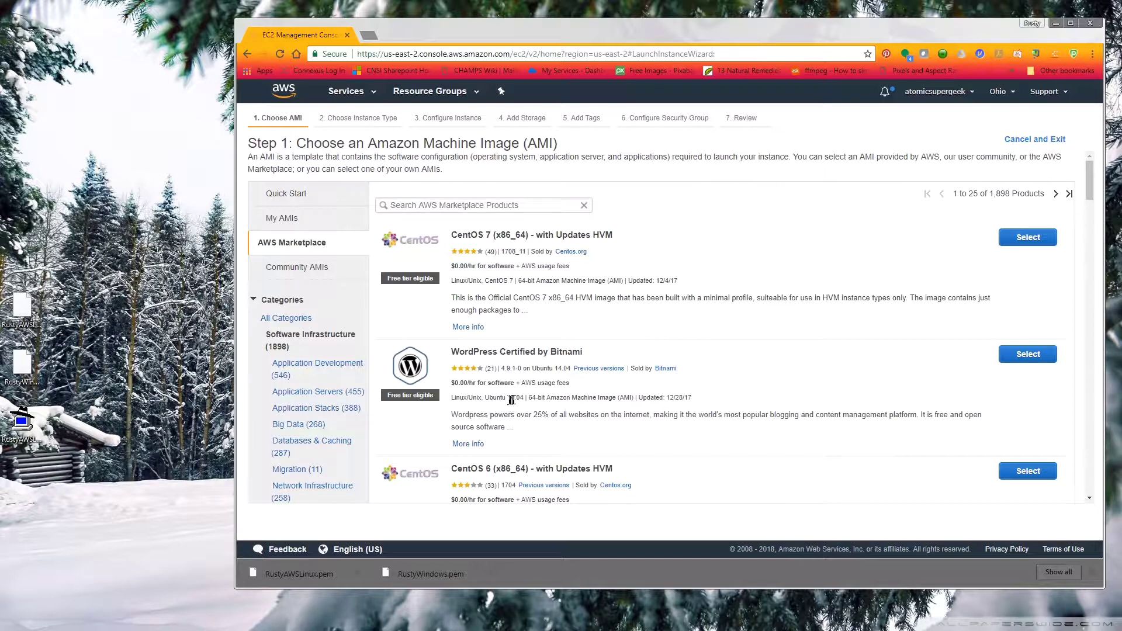
scroll(512, 400, "down", 9)
scroll(517, 398, "down", 9)
scroll(517, 398, "down", 5)
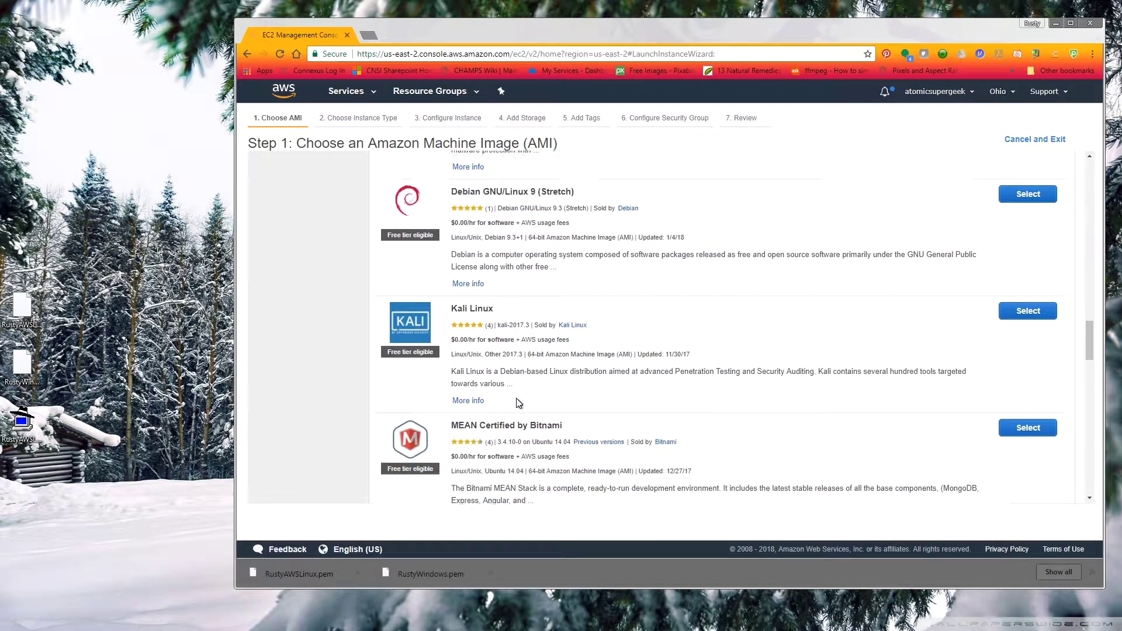
scroll(517, 399, "down", 1)
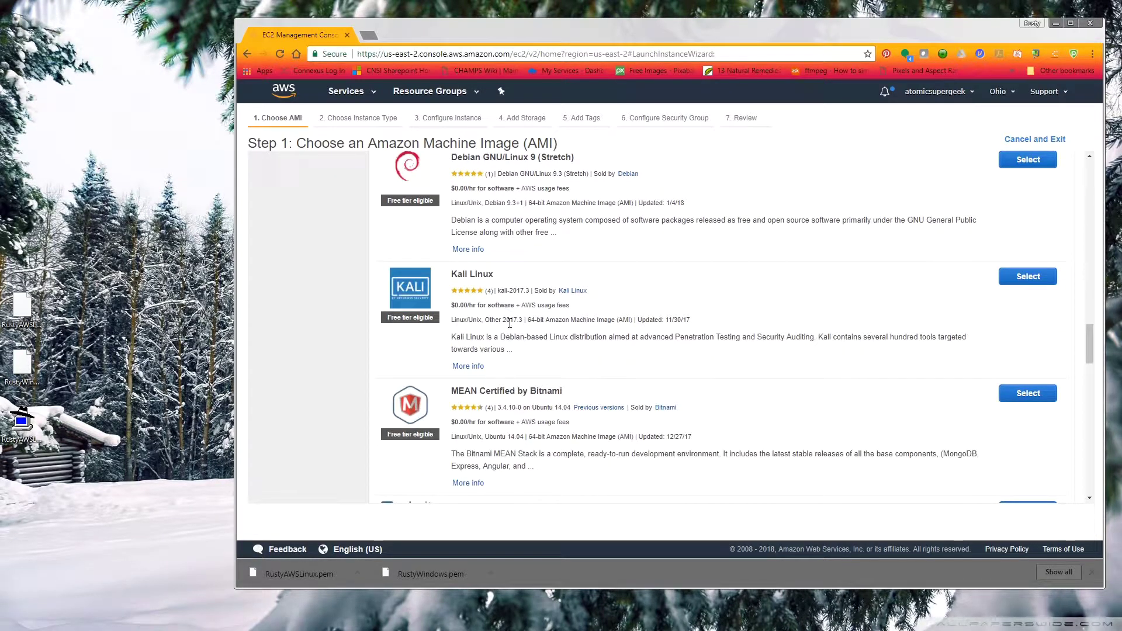
scroll(515, 321, "up", 6)
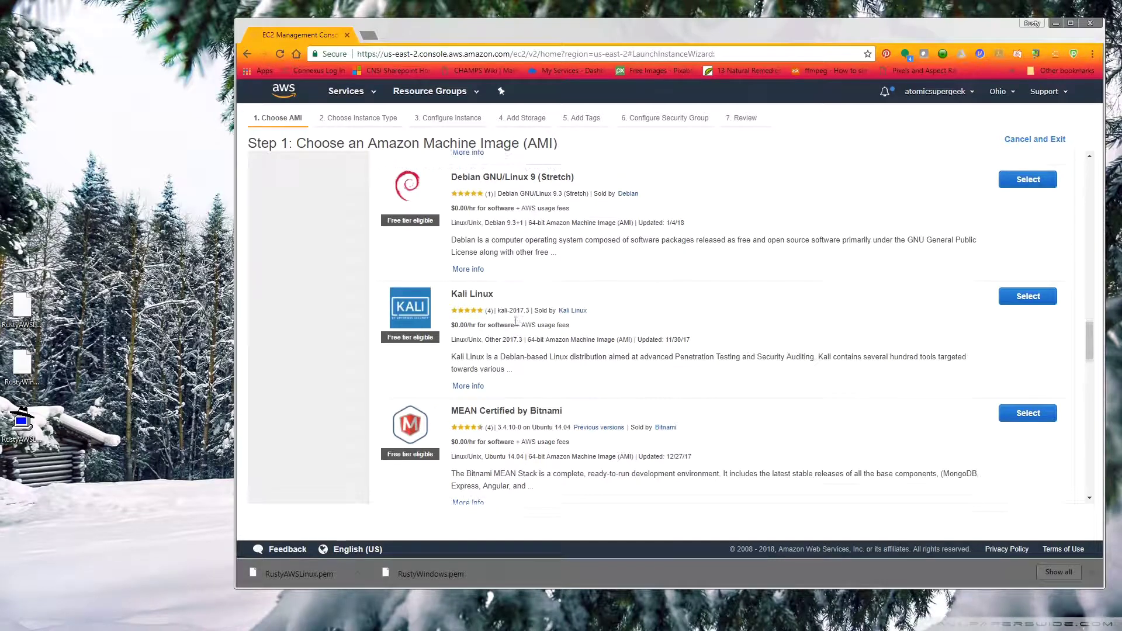
scroll(514, 321, "up", 1)
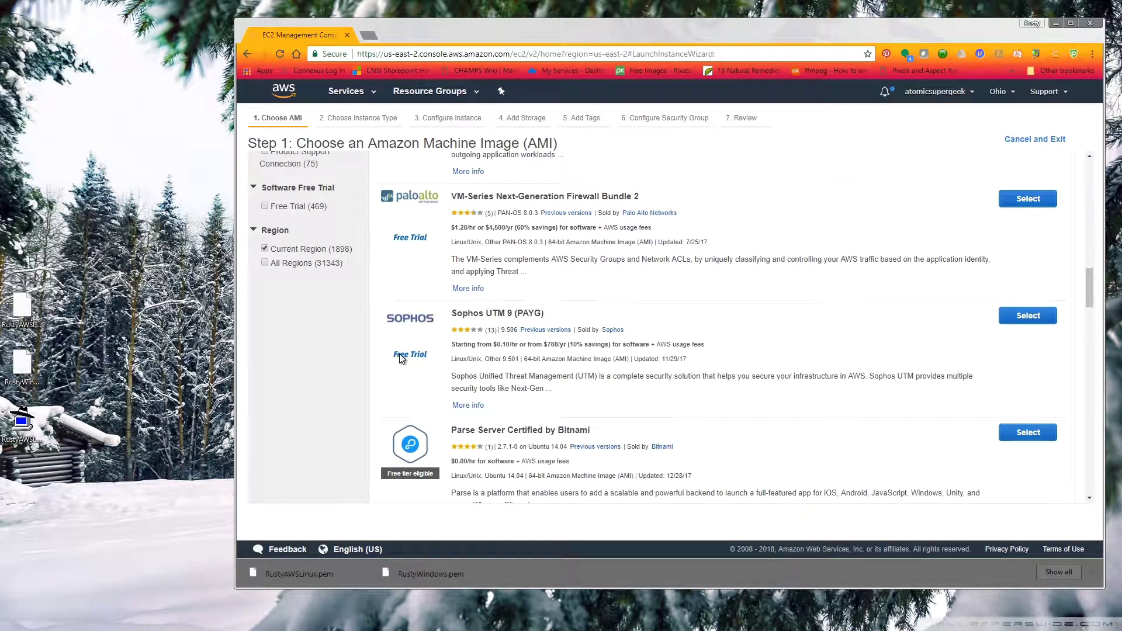
scroll(510, 293, "up", 4)
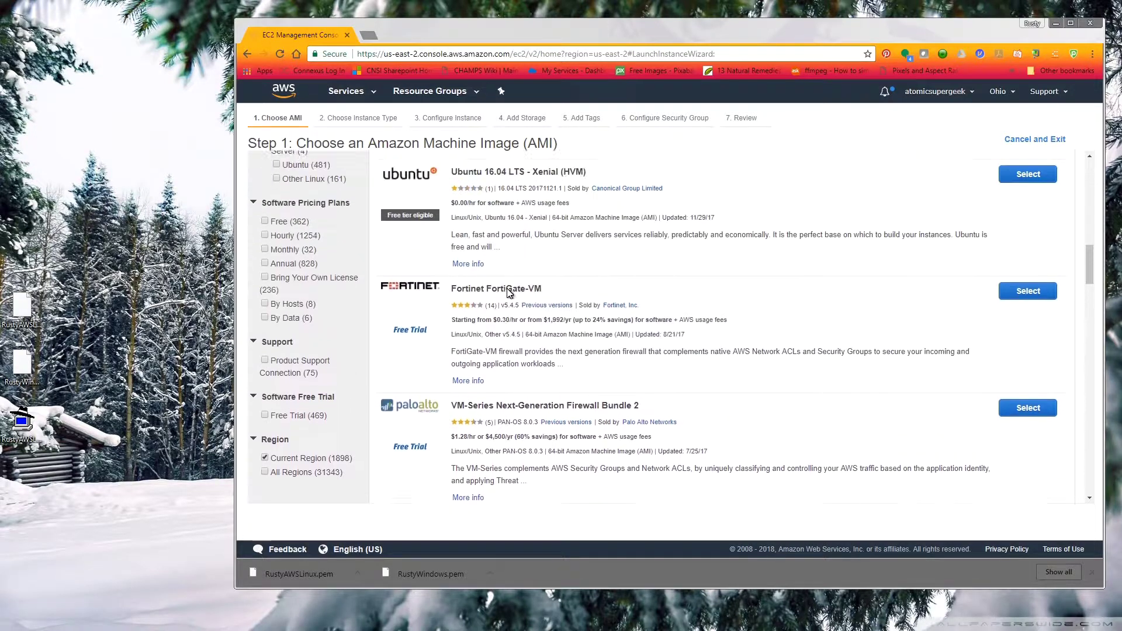
scroll(510, 294, "up", 4)
scroll(509, 294, "down", 2)
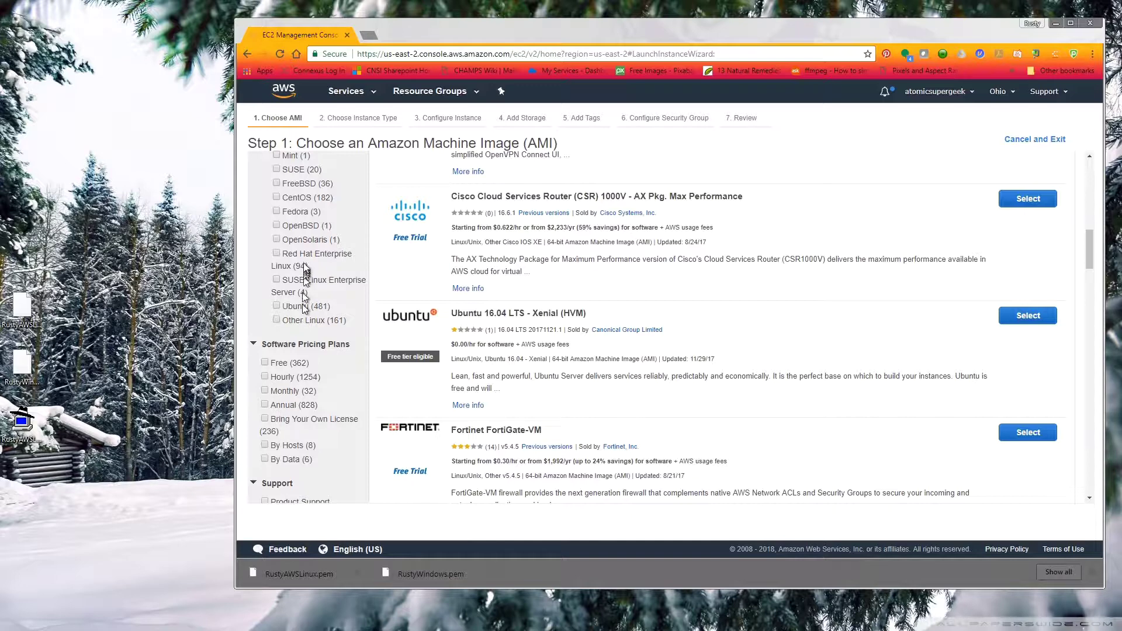
scroll(304, 258, "up", 1)
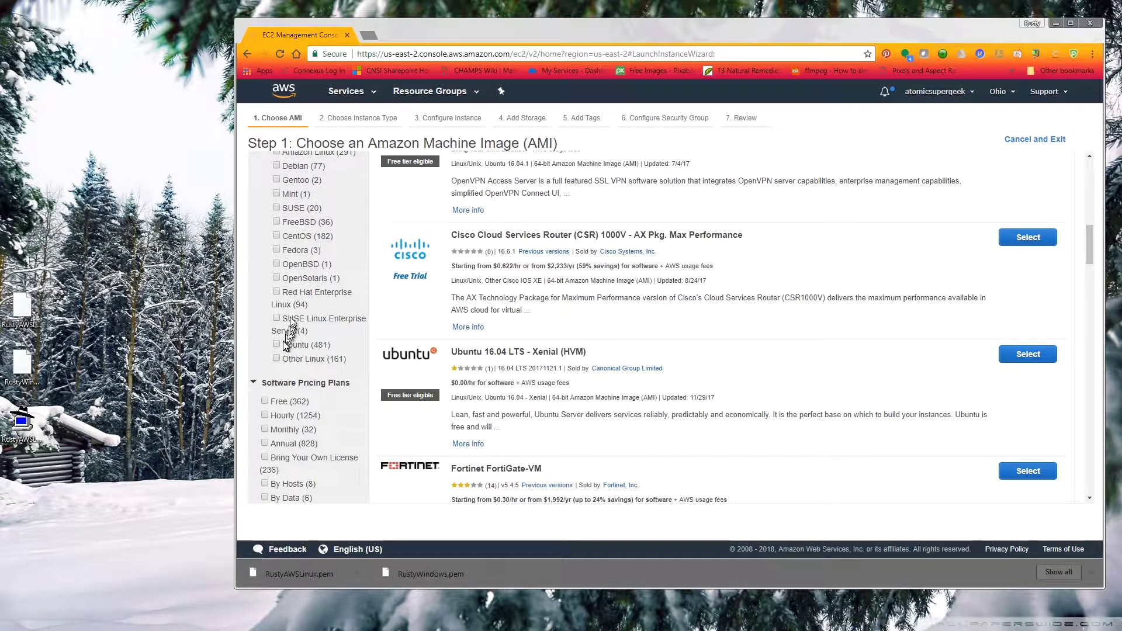
scroll(293, 307, "up", 1)
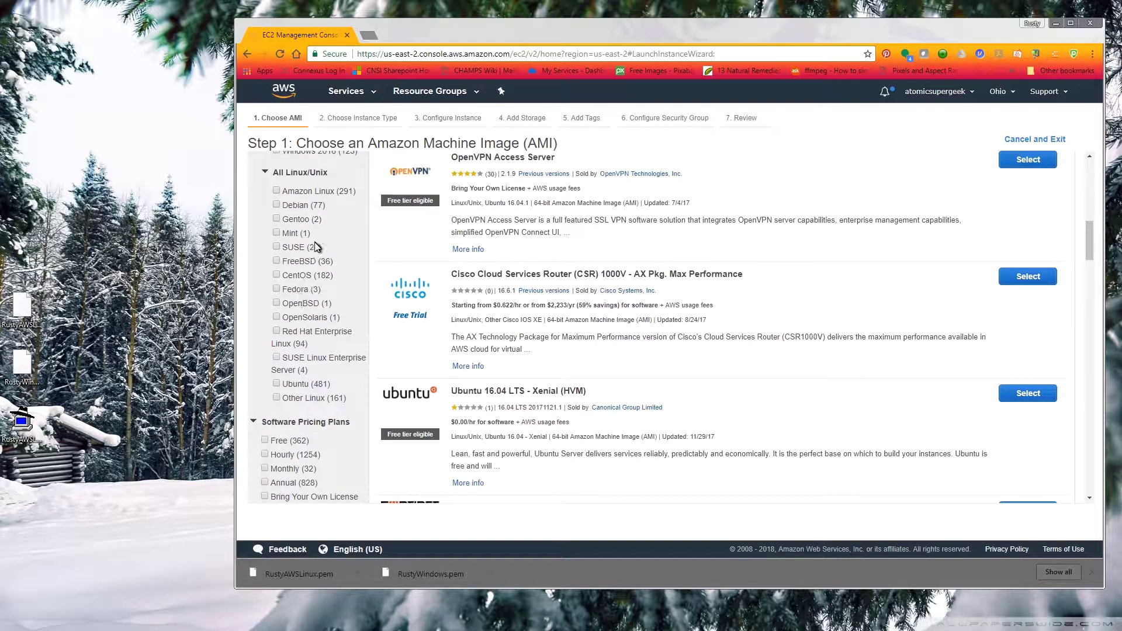
scroll(303, 281, "up", 5)
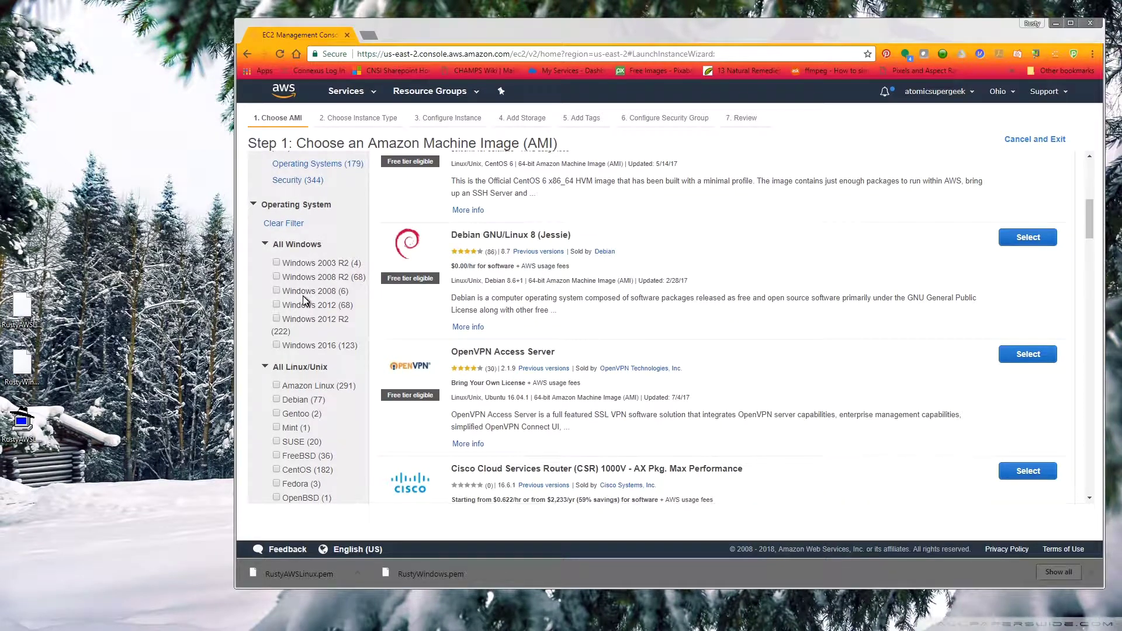
scroll(463, 353, "up", 12)
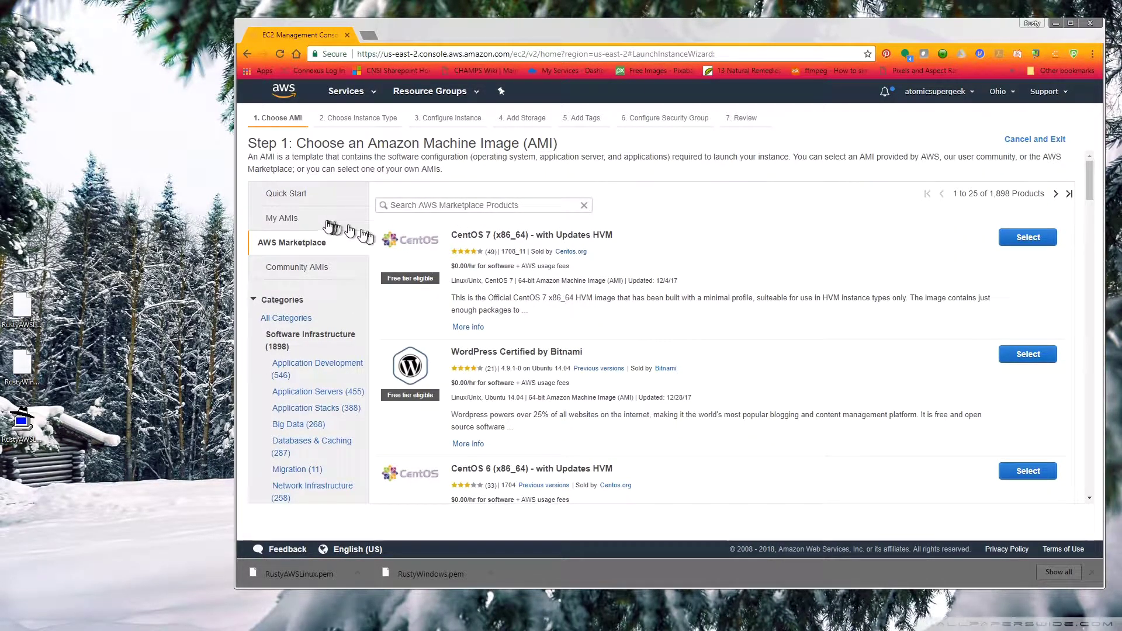
Select the Microsoft Windows Server 2012 R2 Base image from the Quick Start images.
left_click(283, 197)
scroll(501, 339, "down", 15)
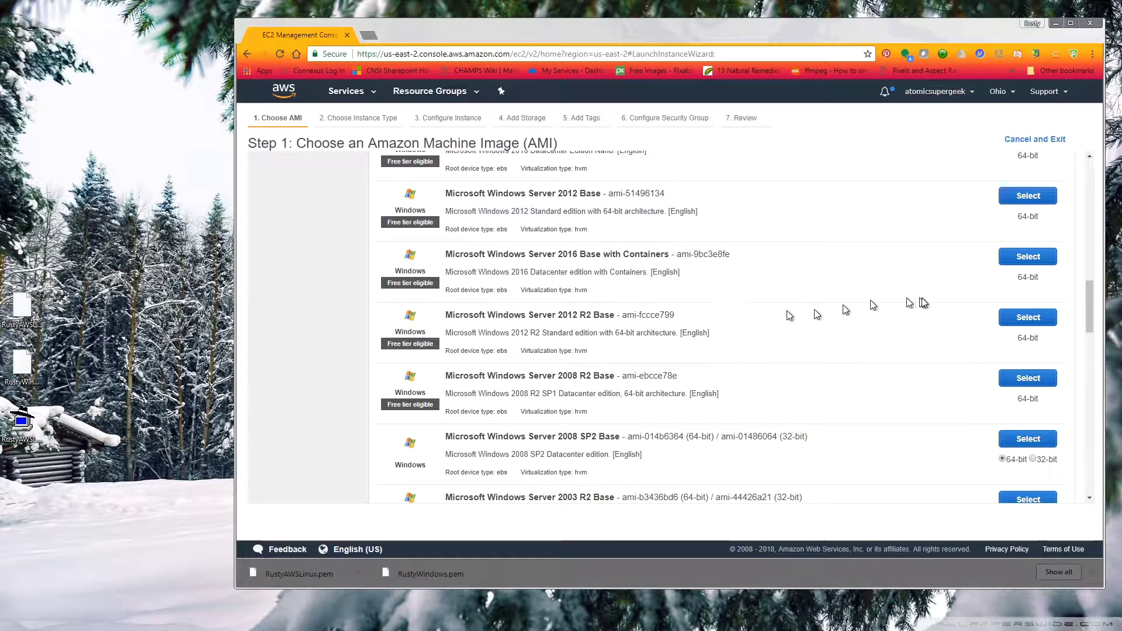
left_click(1027, 319)
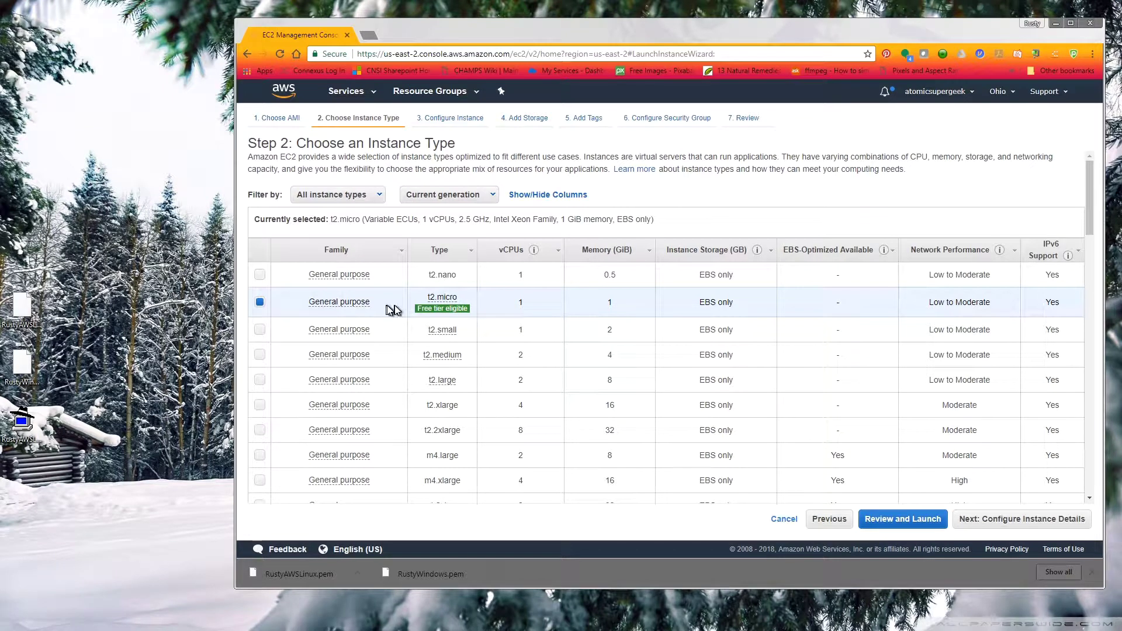
Keep the free-tier t2.micro instance type and accept the default instance details and storage, proceeding to the tags.
mouse_move(411, 310)
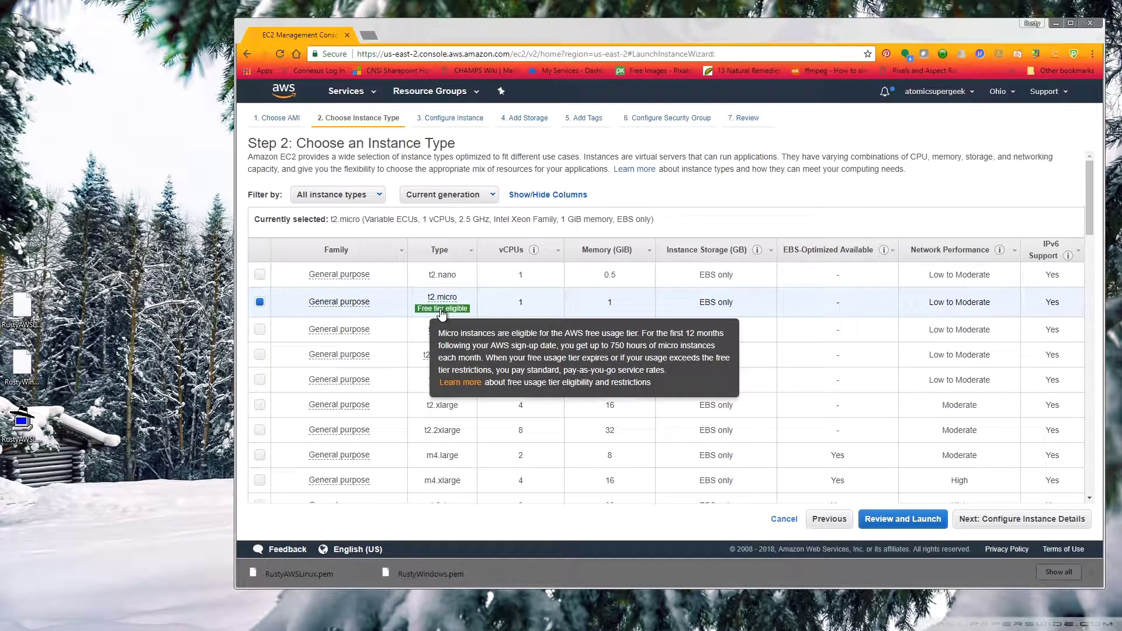
left_click(1013, 520)
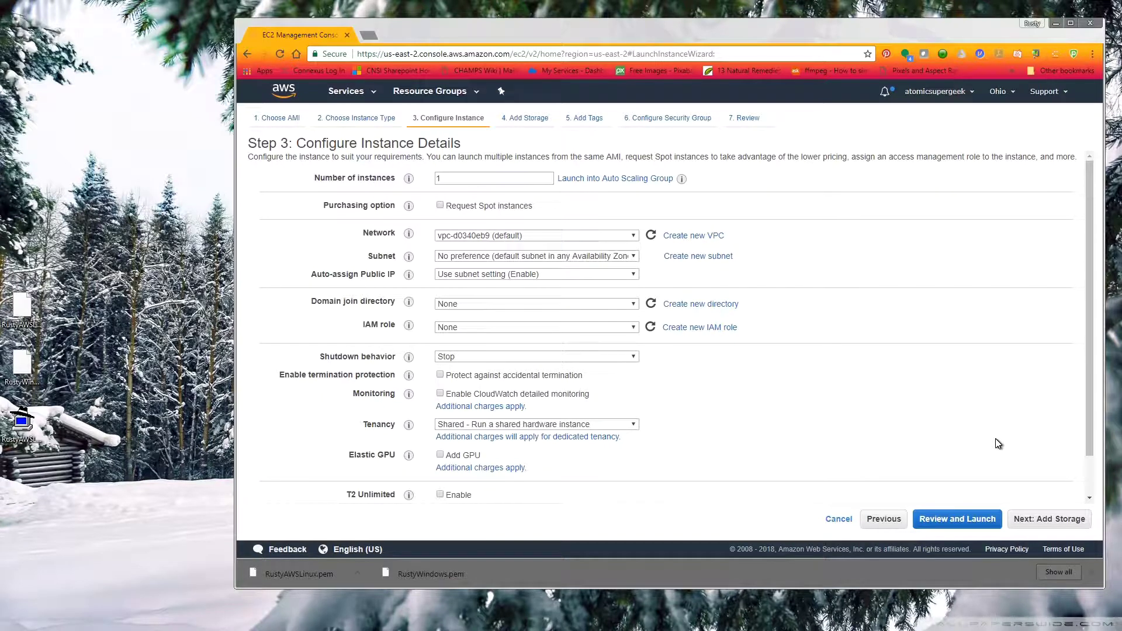
left_click(1061, 519)
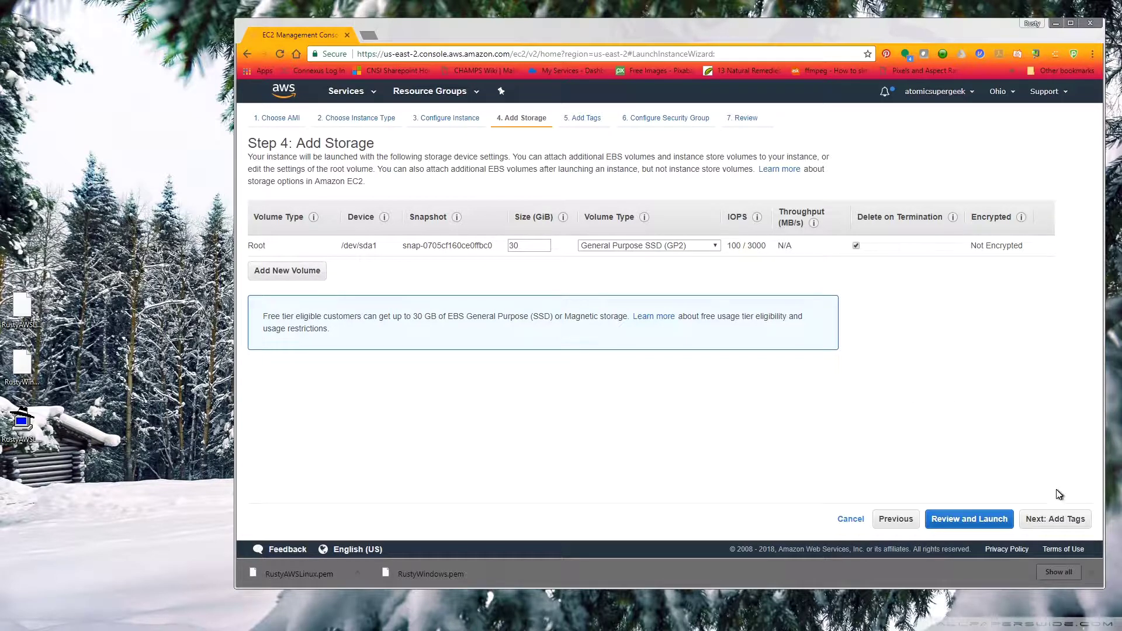
left_click(1051, 520)
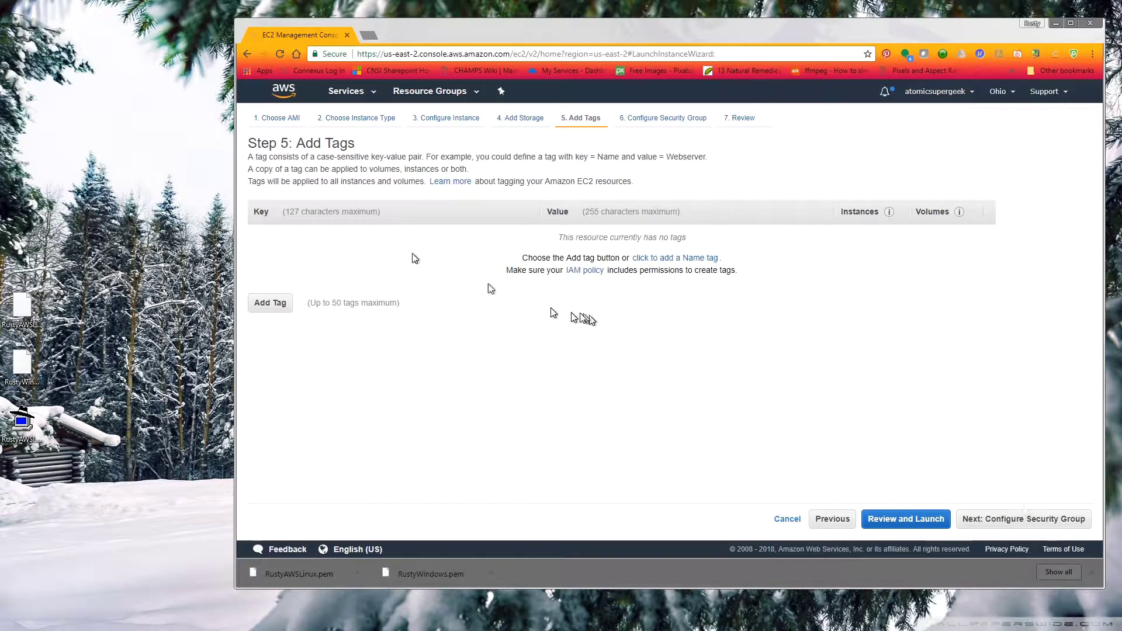
Add a tag with key Name and value Gumdrop, and continue to the security group configuration.
left_click(262, 304)
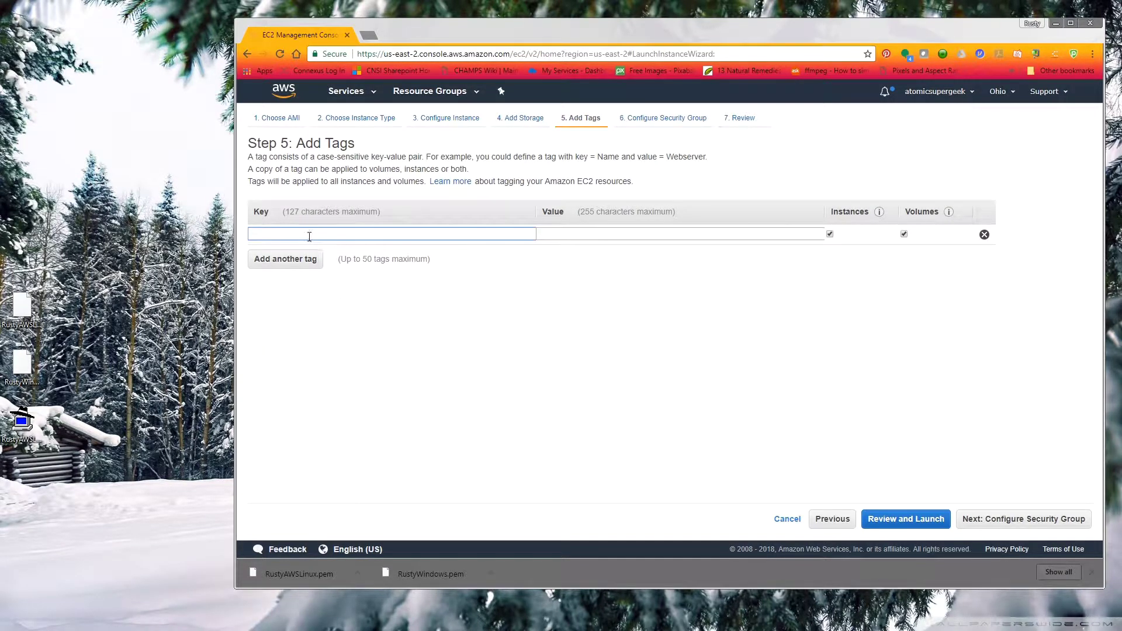
type("ame")
key("Tab")
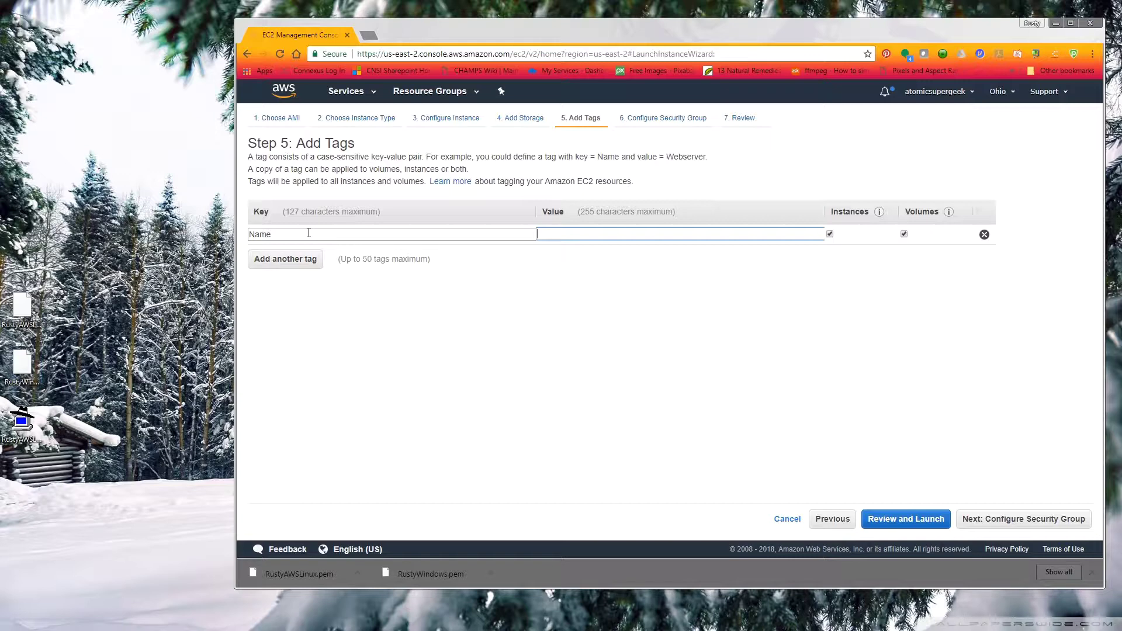
type("Gu")
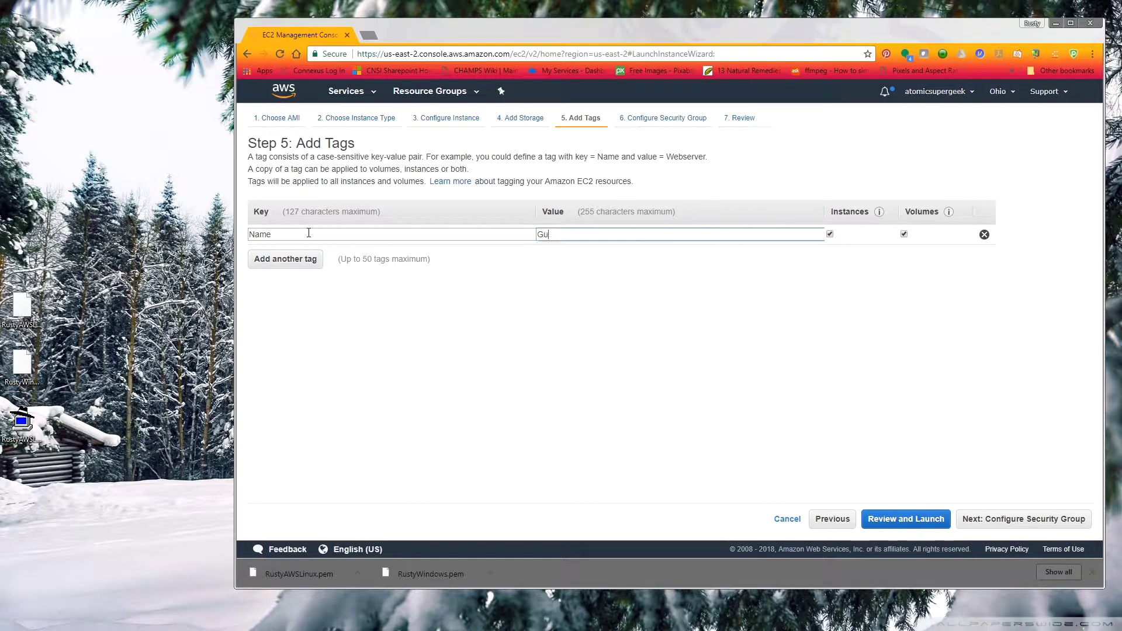
type("mdrop")
left_click(1014, 523)
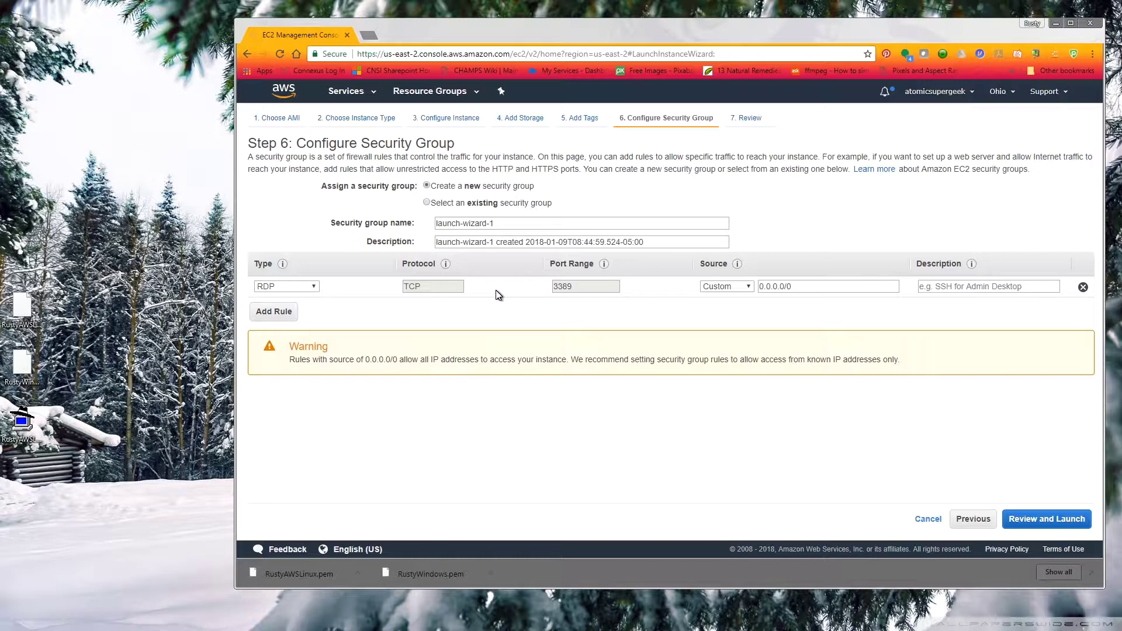
Create a new security group named DemoWindows with its RDP rule source set to My IP, and proceed to the launch review.
left_click(427, 203)
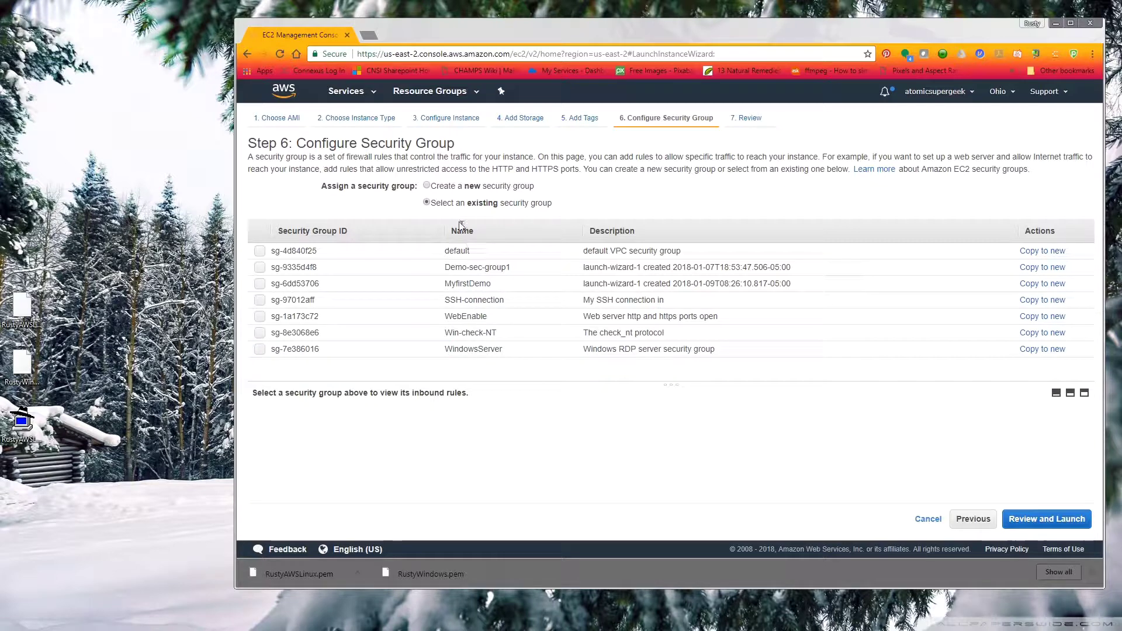
left_click(429, 186)
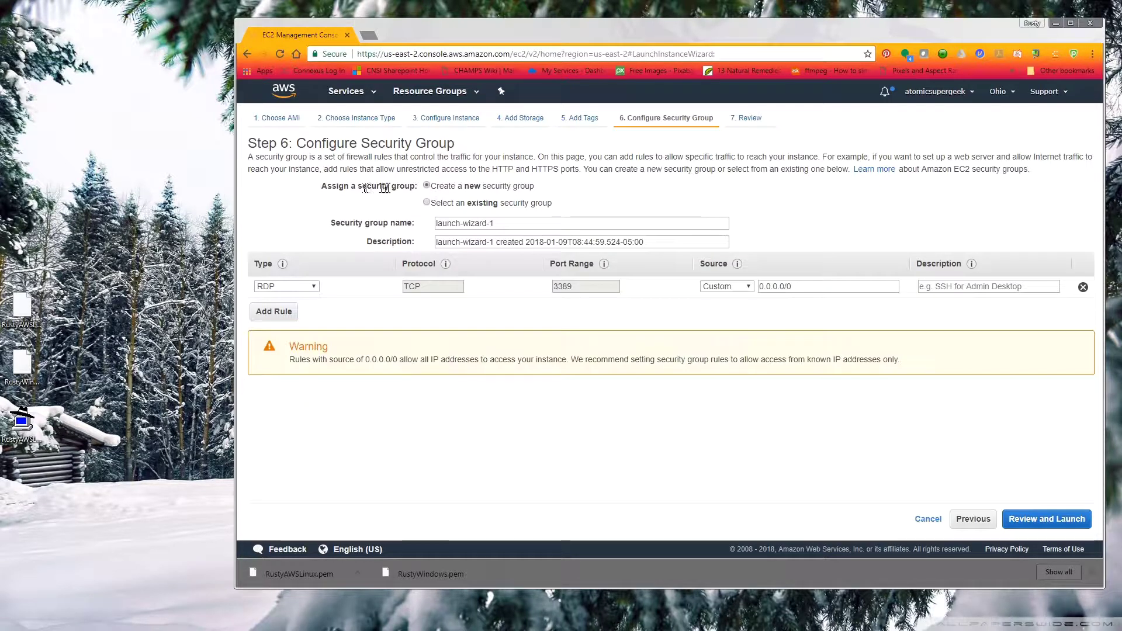
triple_click(504, 223)
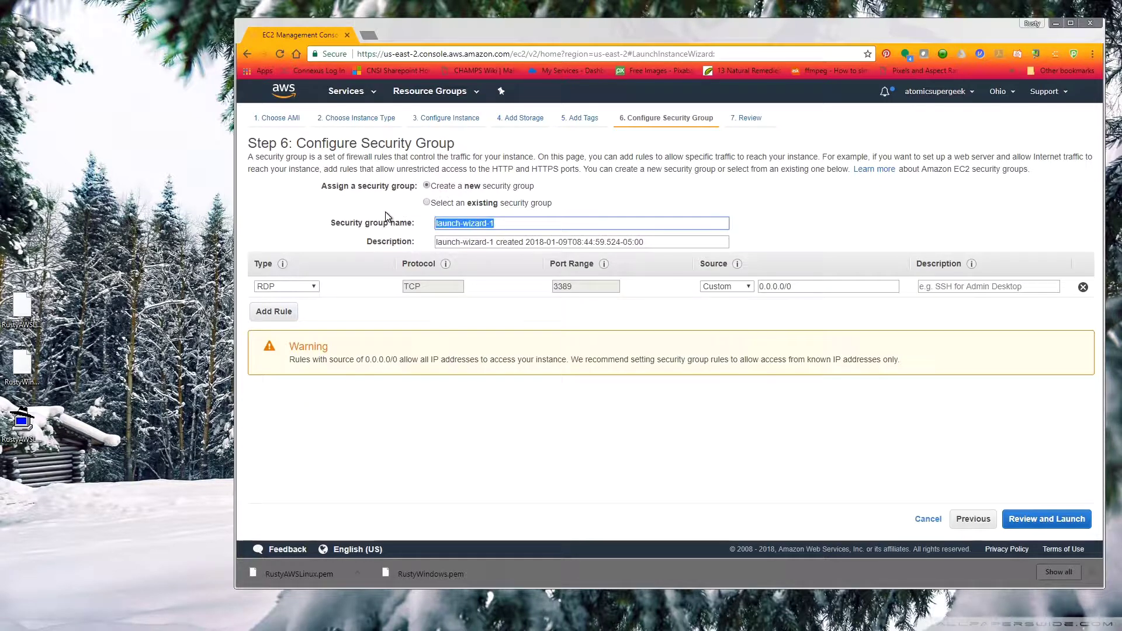
type("DemoWindows")
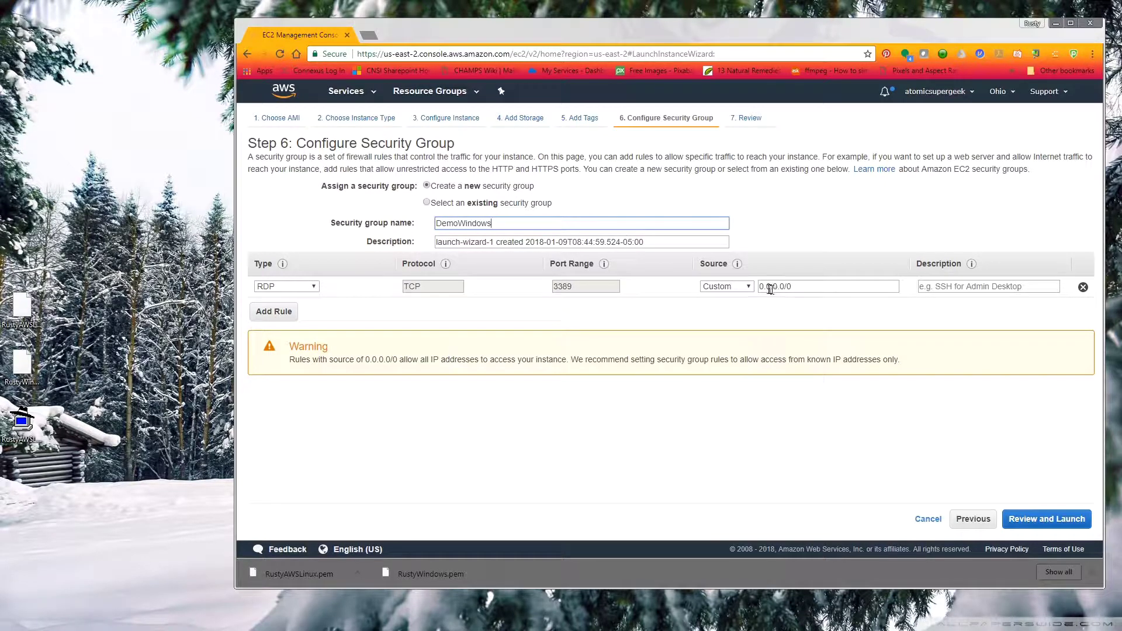
left_click(749, 287)
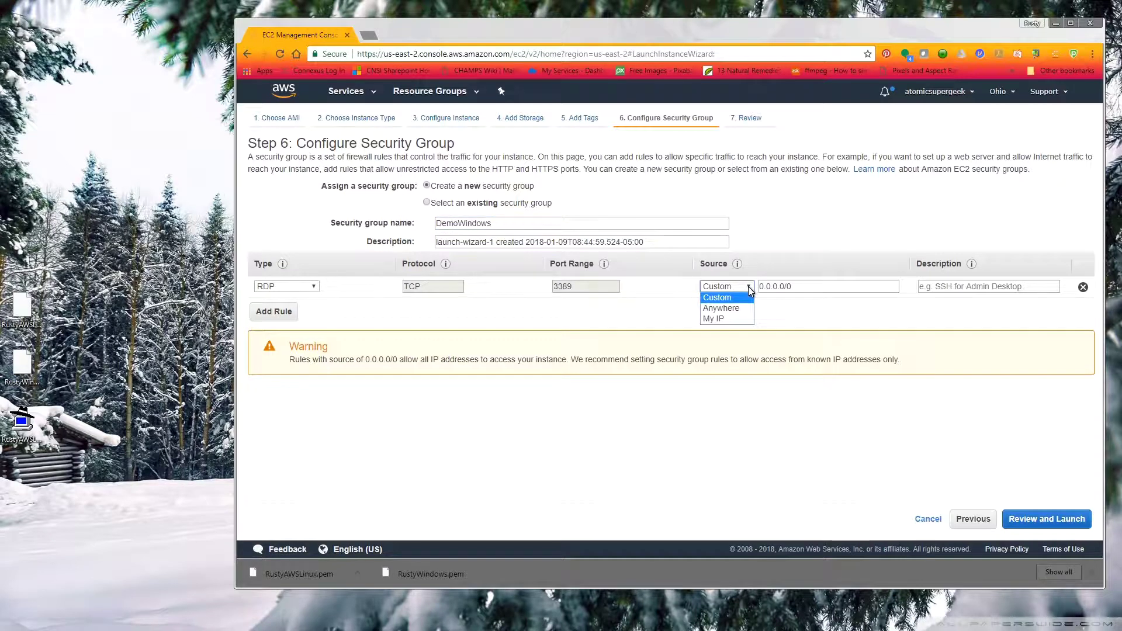
left_click(723, 317)
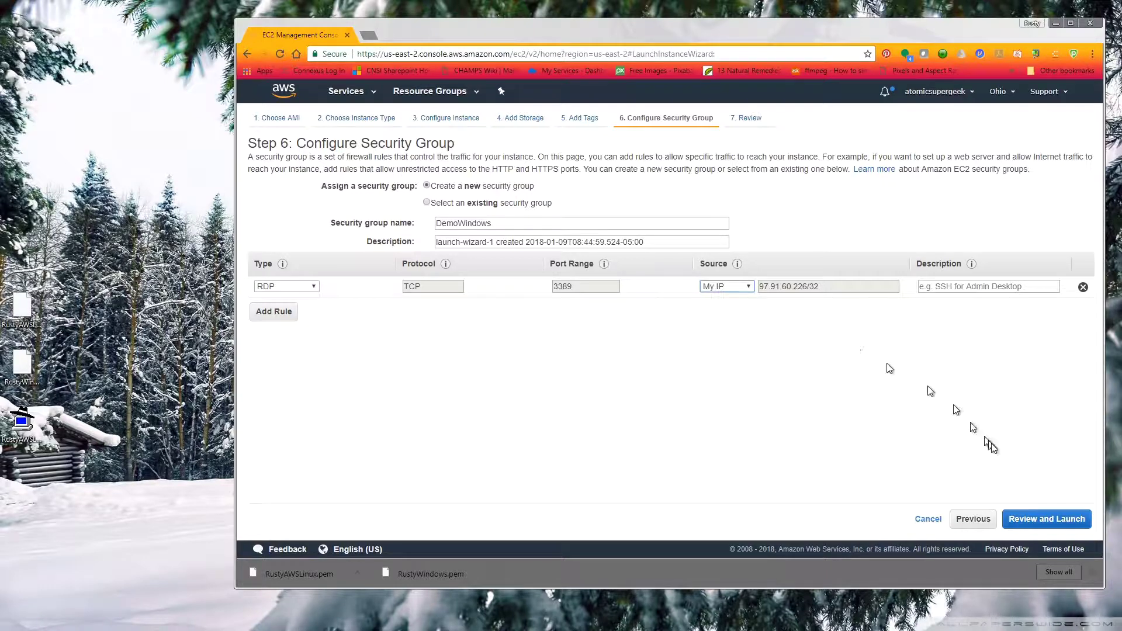
left_click(1050, 519)
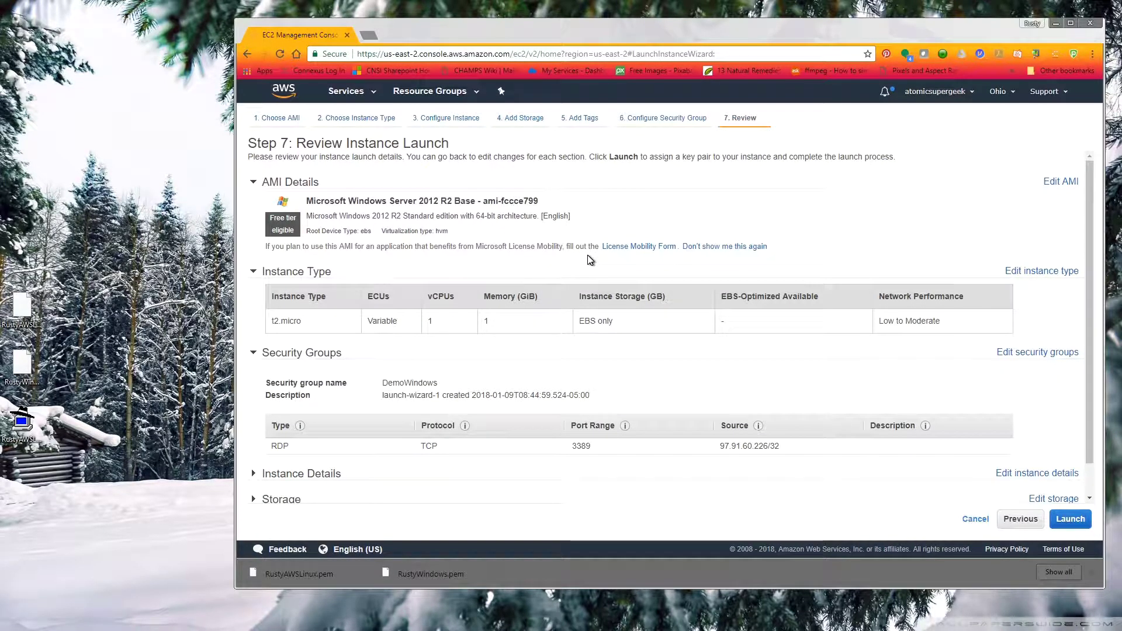
Launch the instance with the existing key pair RustyWindows, acknowledging access to its private key file.
left_click(1069, 519)
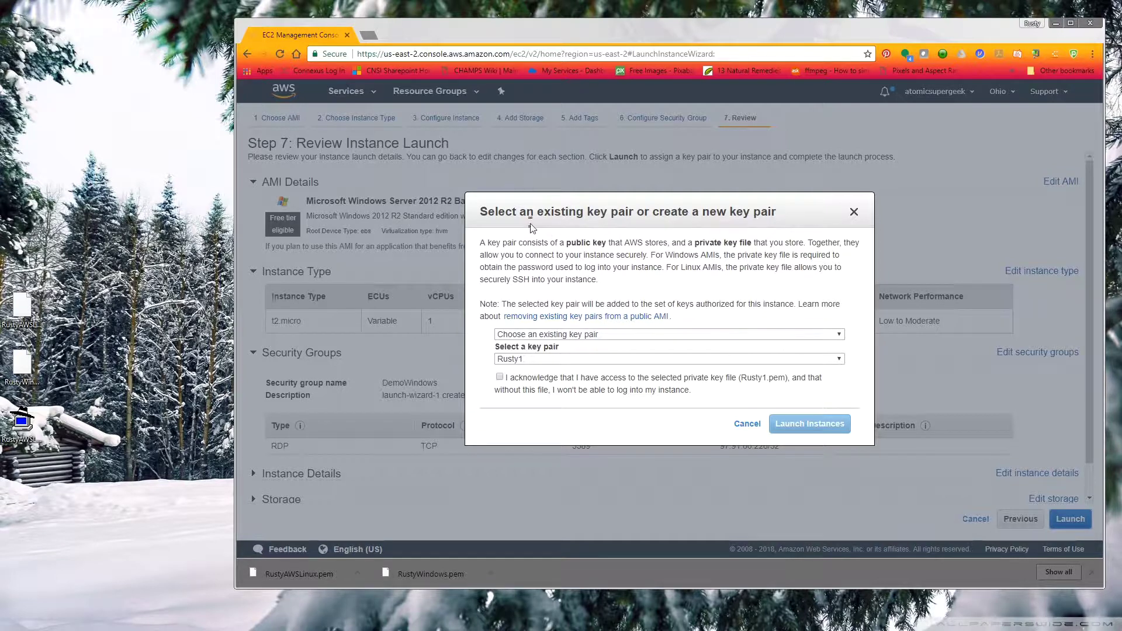
left_click(544, 339)
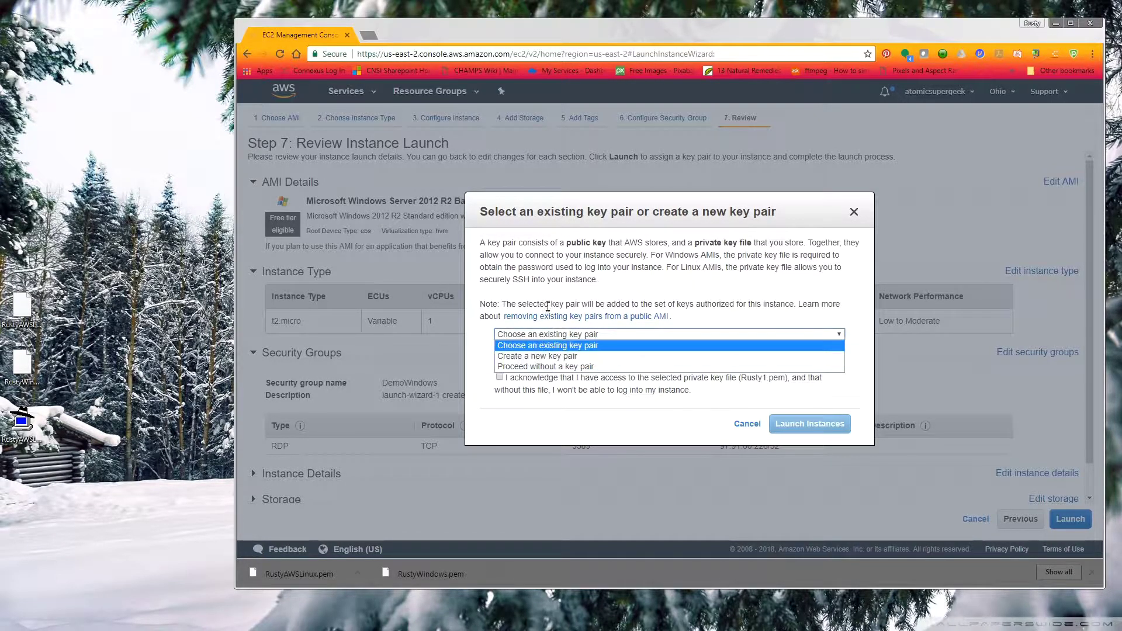
left_click(543, 345)
left_click(532, 360)
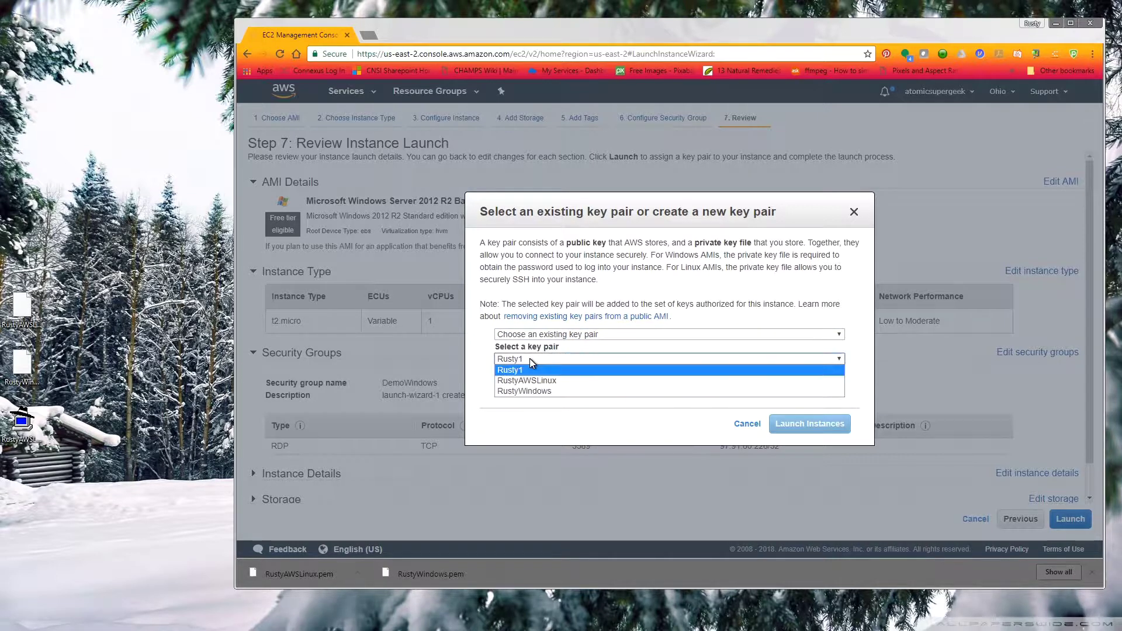
left_click(526, 392)
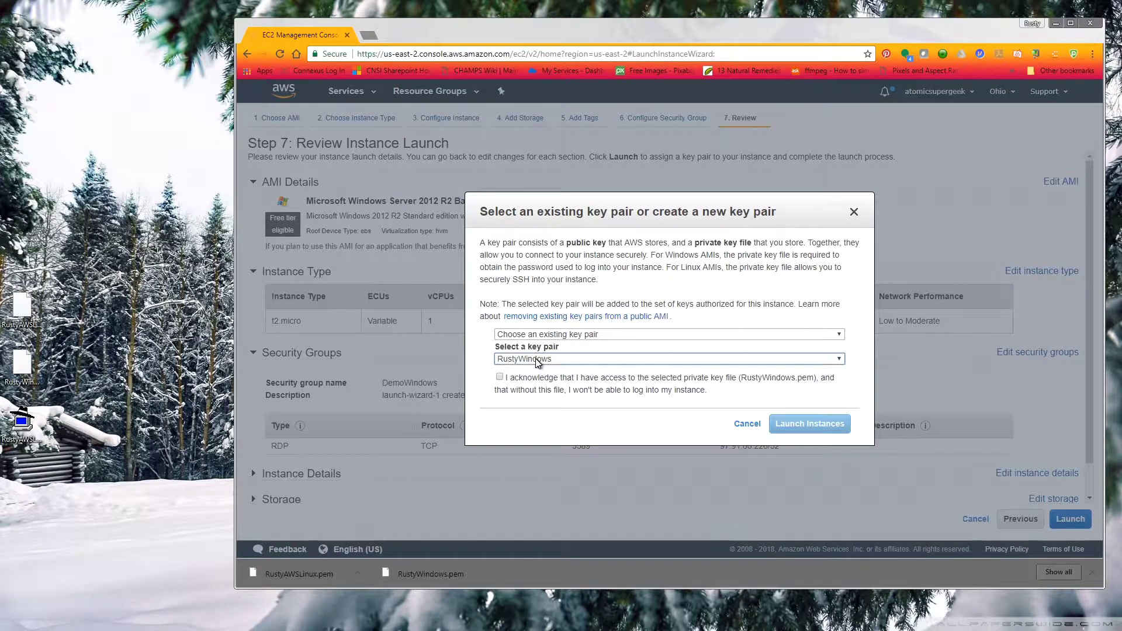
left_click(499, 378)
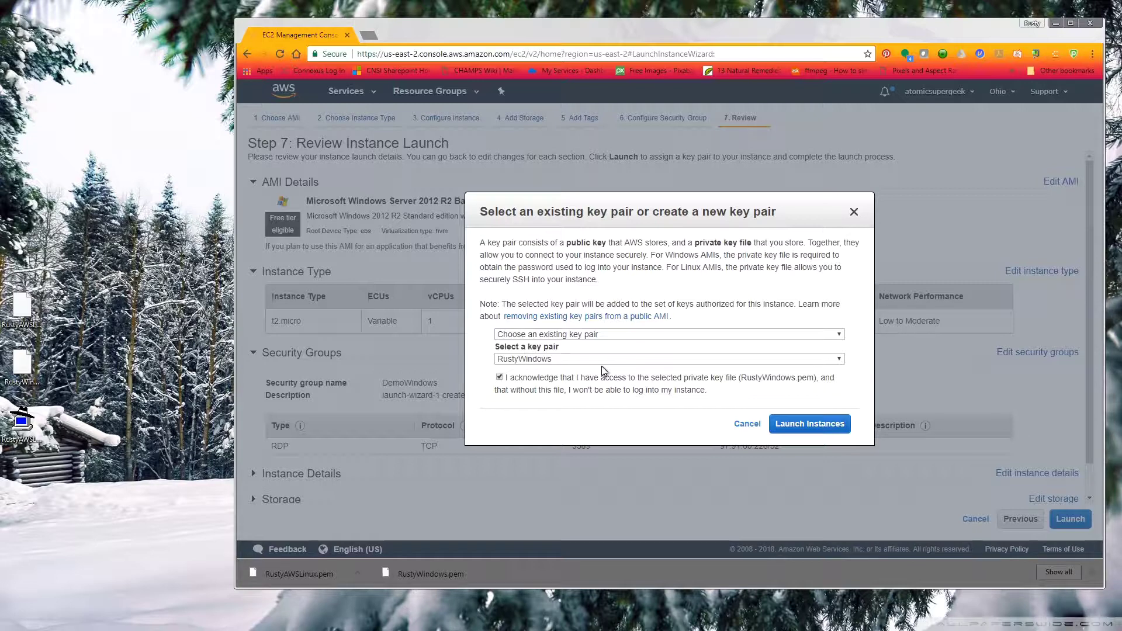
left_click(813, 424)
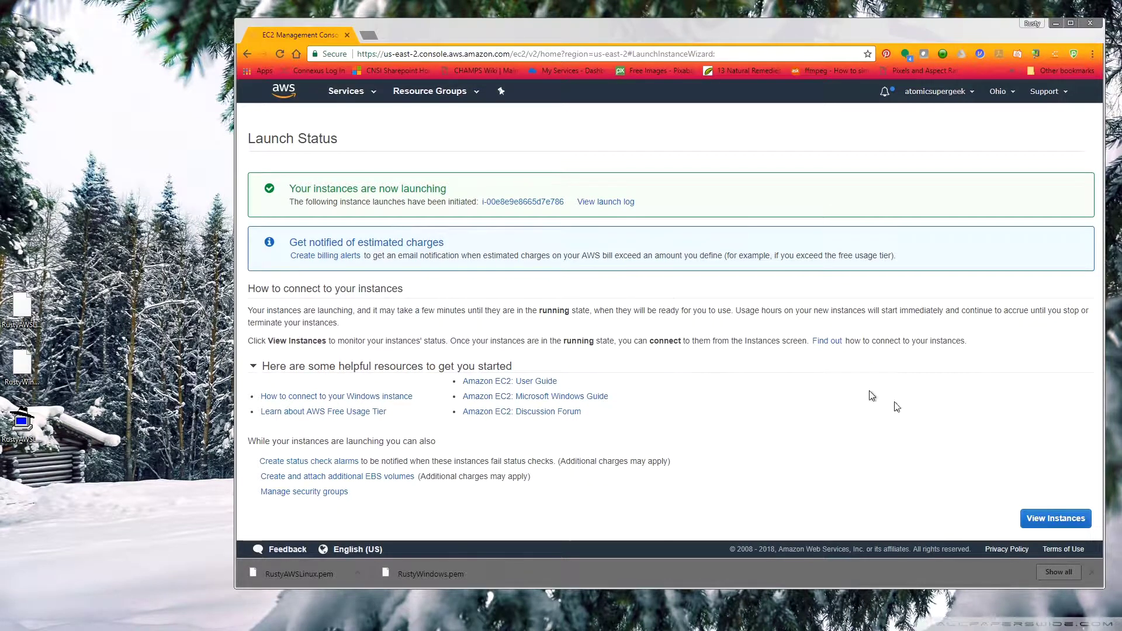
View the EC2 instances list and select the Gumdrop instance to show its details.
left_click(1054, 514)
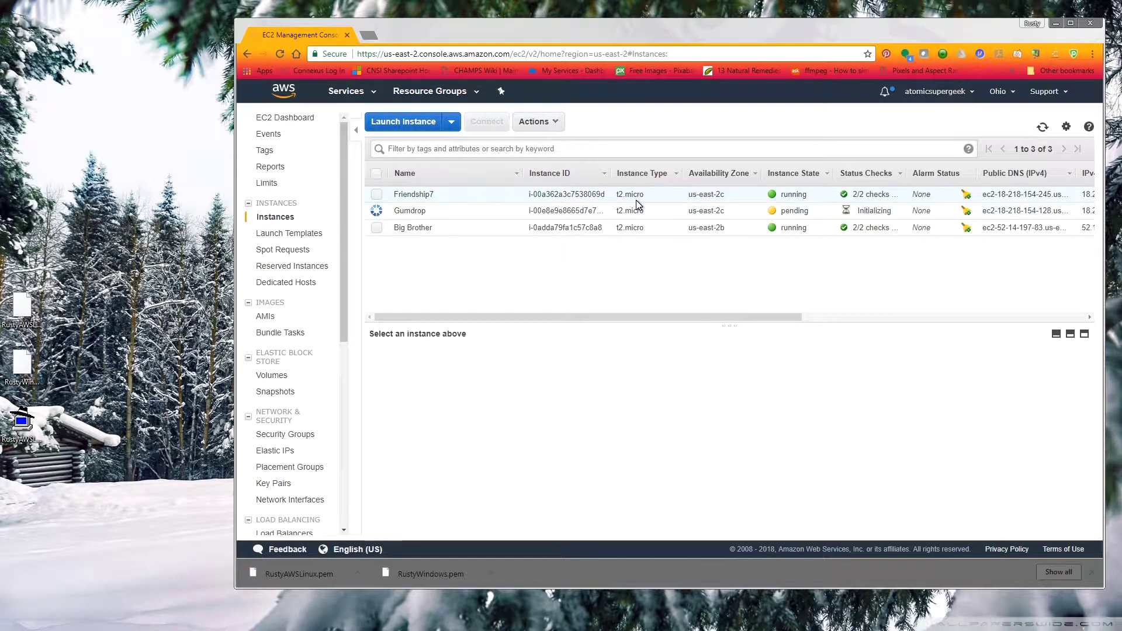
left_click(26, 367)
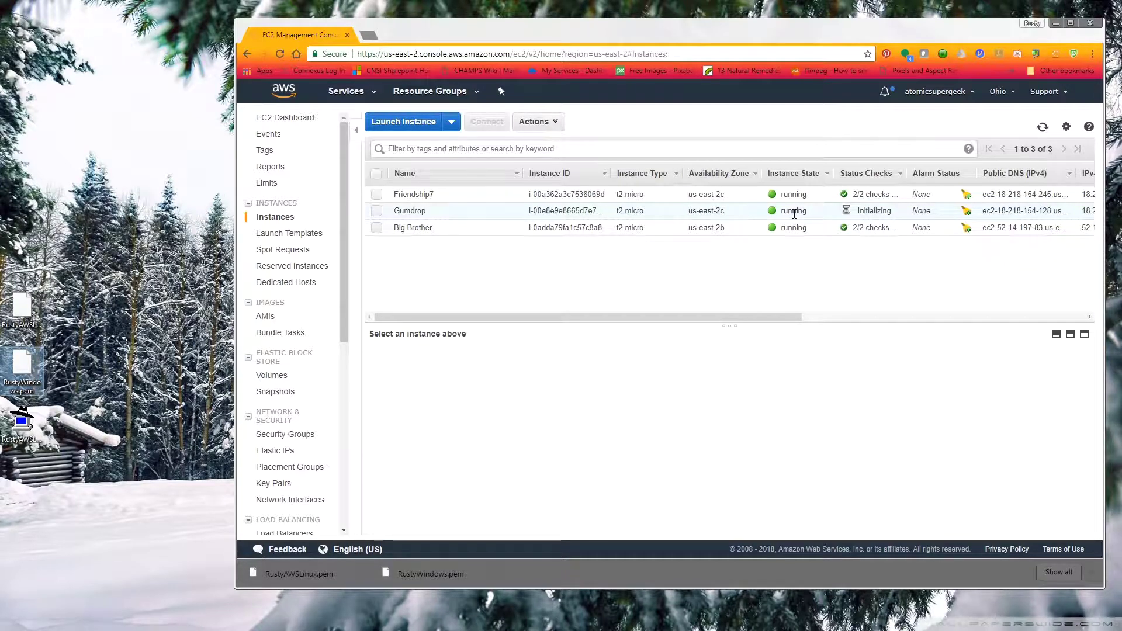
left_click(409, 212)
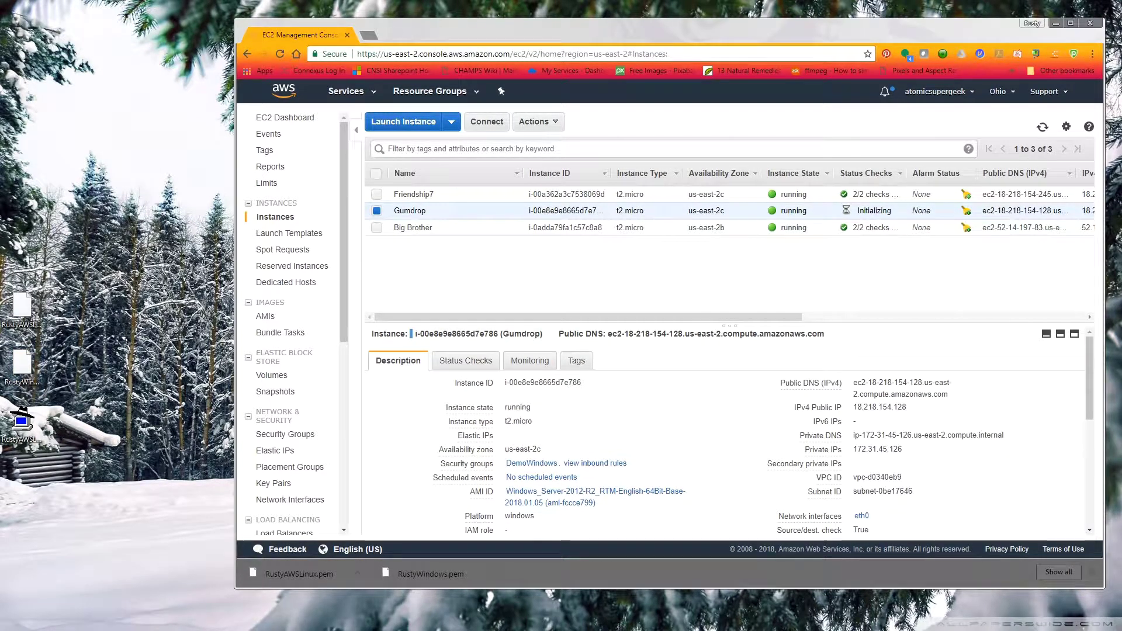
Open Remote Desktop Connection, place its window beside the instance details, and expand its logon options.
left_click(356, 630)
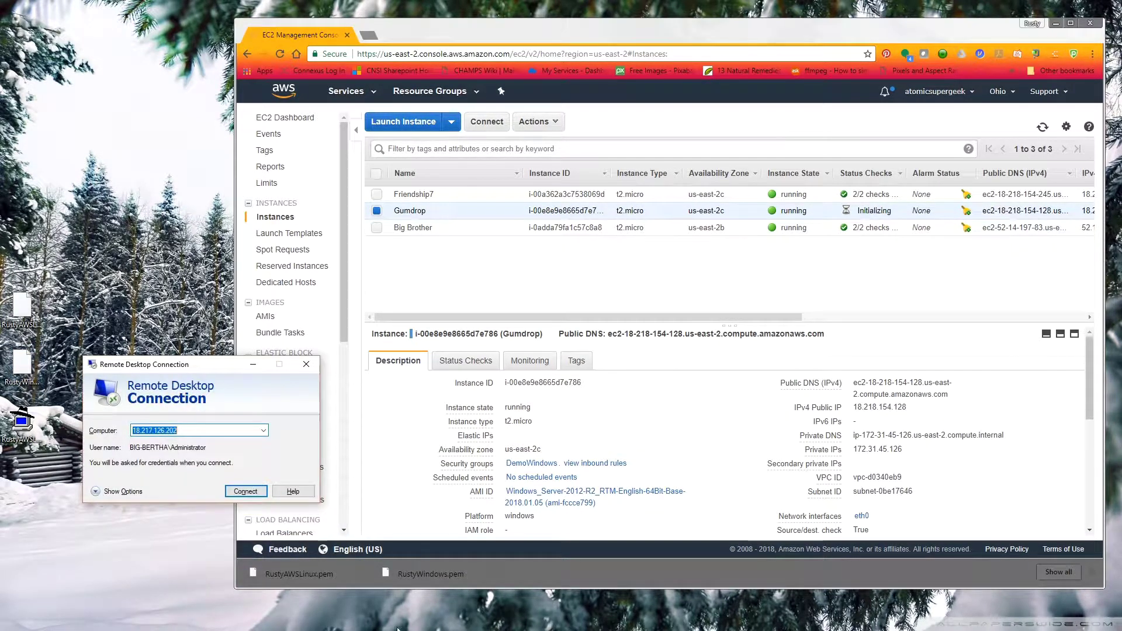
left_click_drag(193, 365, 182, 220)
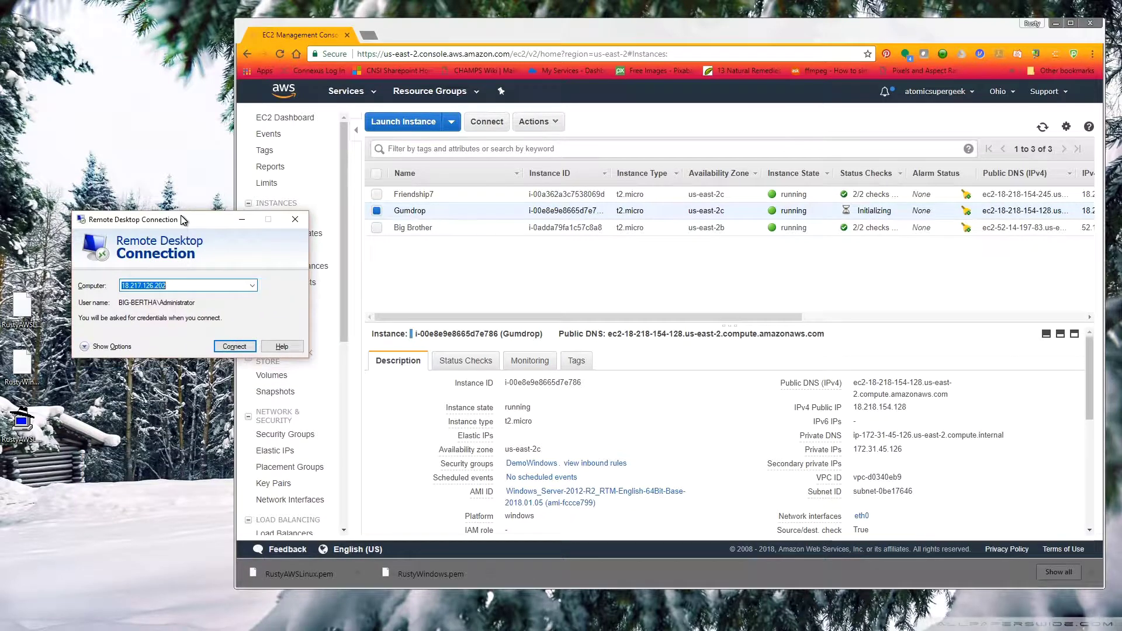
left_click(87, 346)
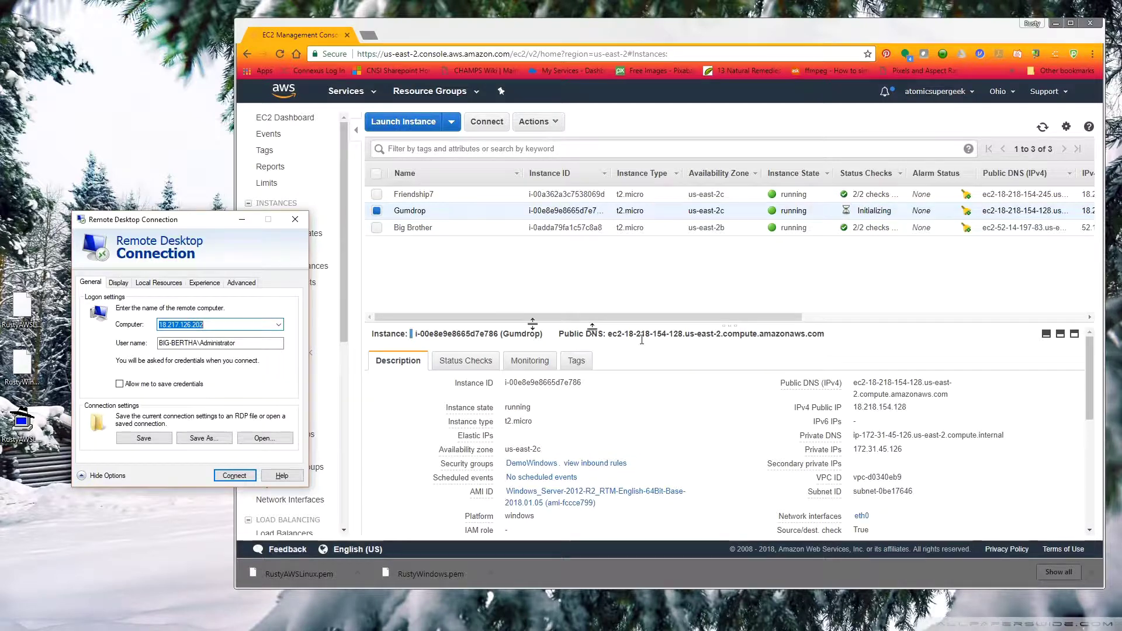
Copy Gumdrop's IPv4 public IP 18.218.154.128 into the remote computer name and set the user name to Administrator.
left_click(911, 410)
left_click_drag(909, 408, 853, 406)
left_click(891, 406)
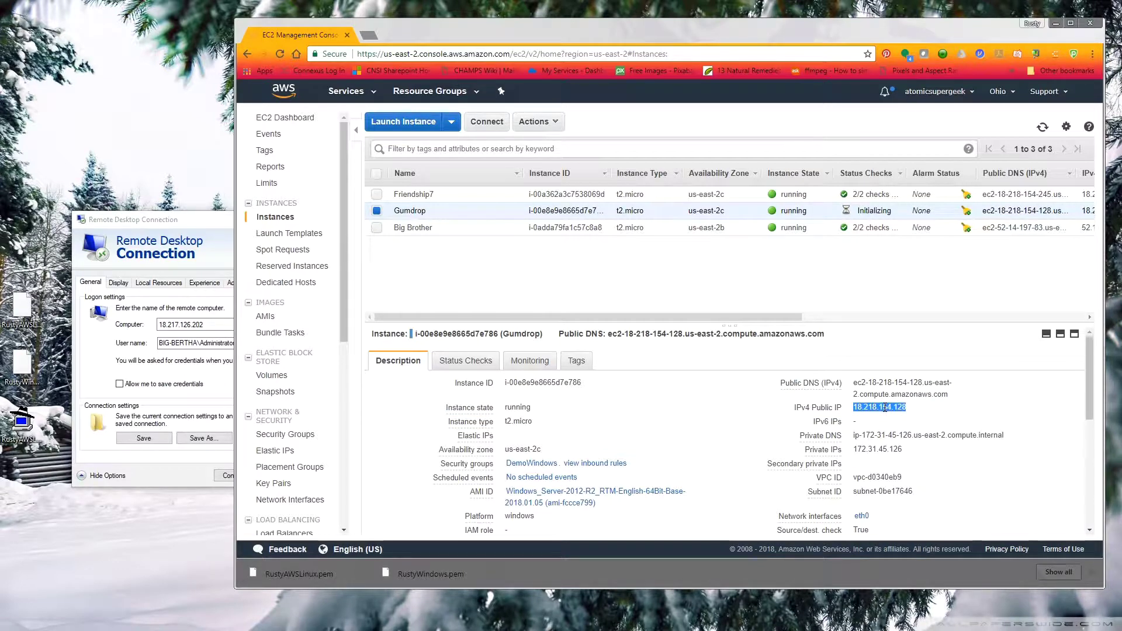
right_click(886, 408)
left_click(903, 417)
left_click(203, 325)
left_click_drag(204, 325, 148, 321)
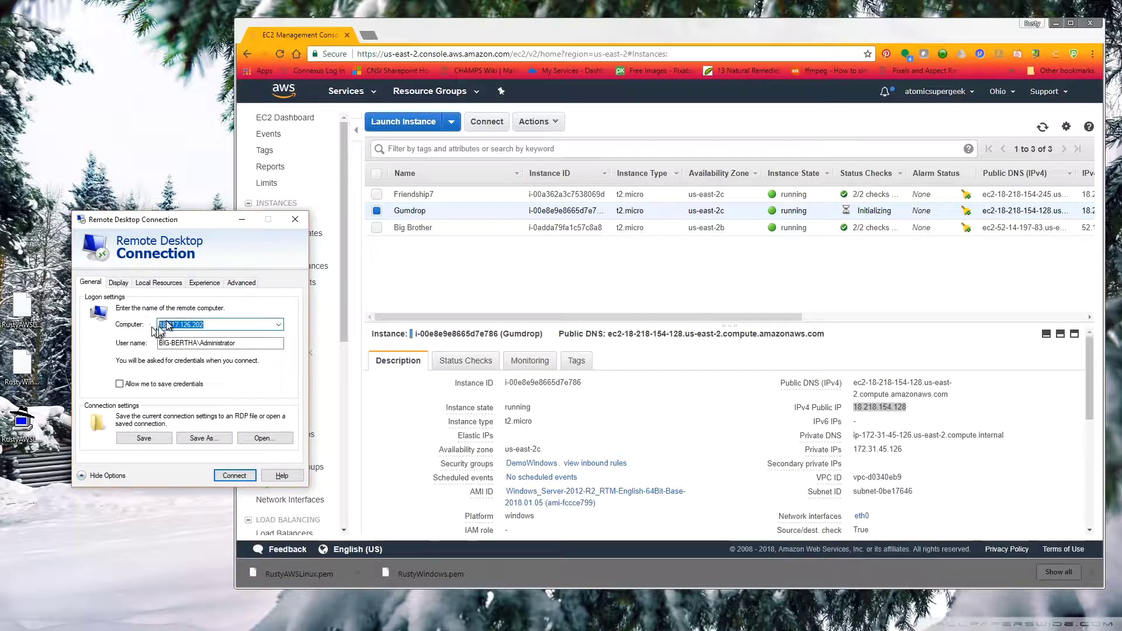
key("ctrl+v")
left_click(176, 346)
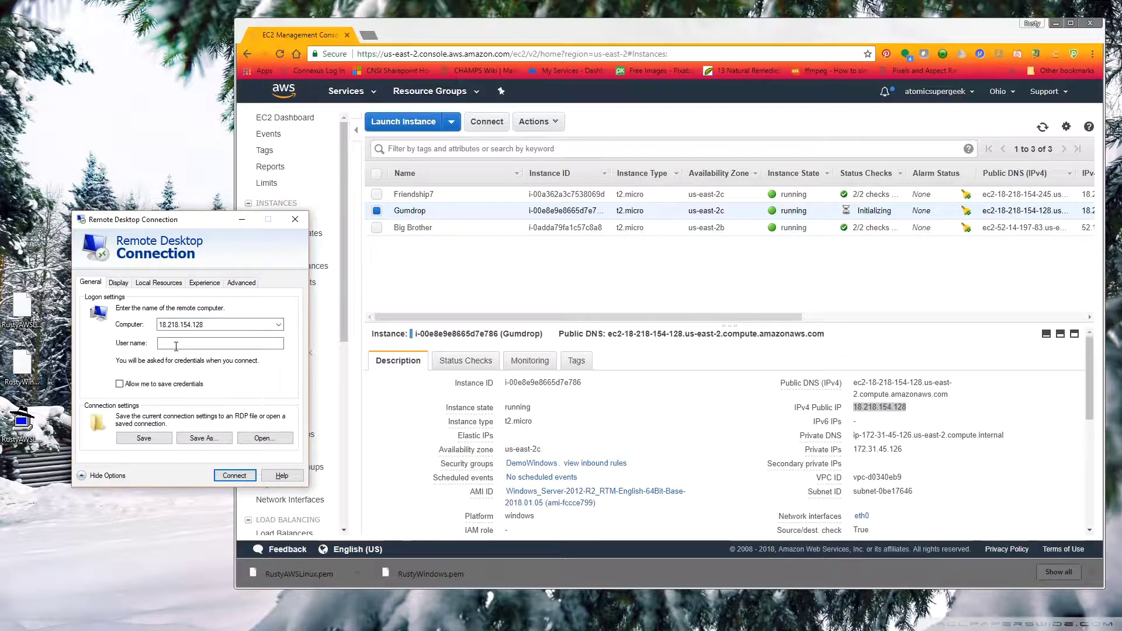
type("Admininstrator")
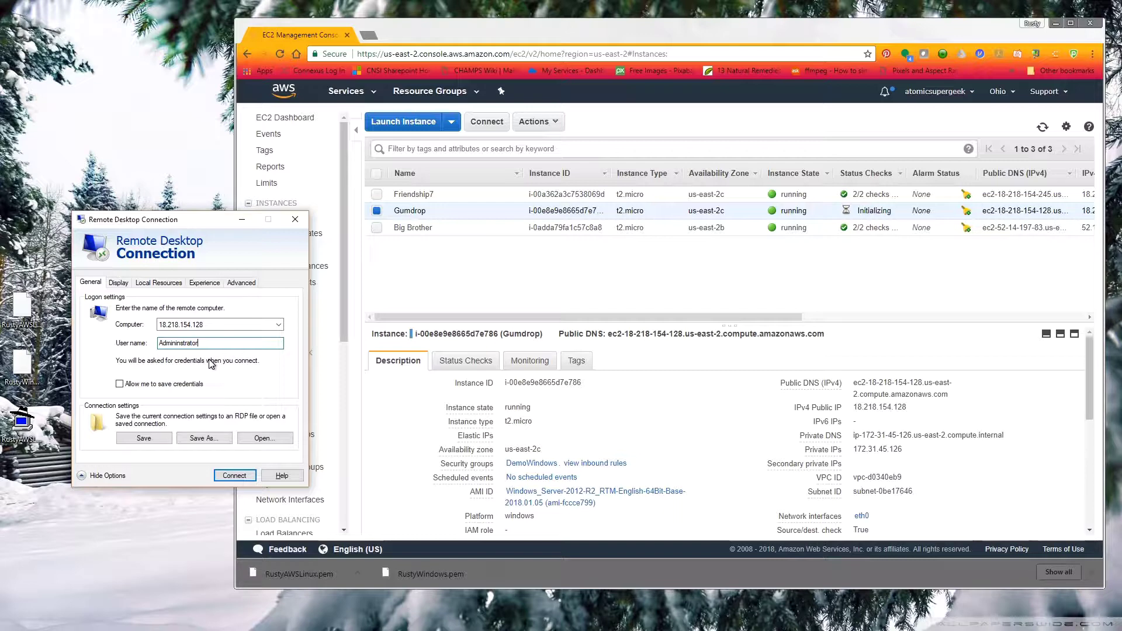
Decrypt Gumdrop's default Windows administrator password using the RustyWindows.pem key file, and copy the decrypted password.
left_click(628, 23)
left_click(556, 124)
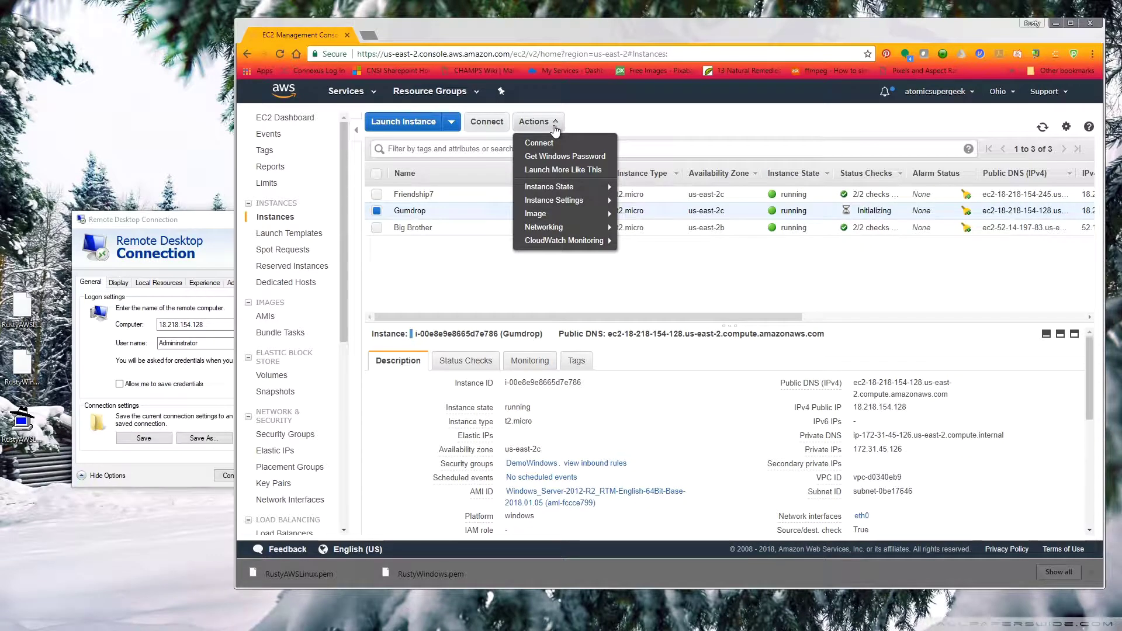
left_click(557, 156)
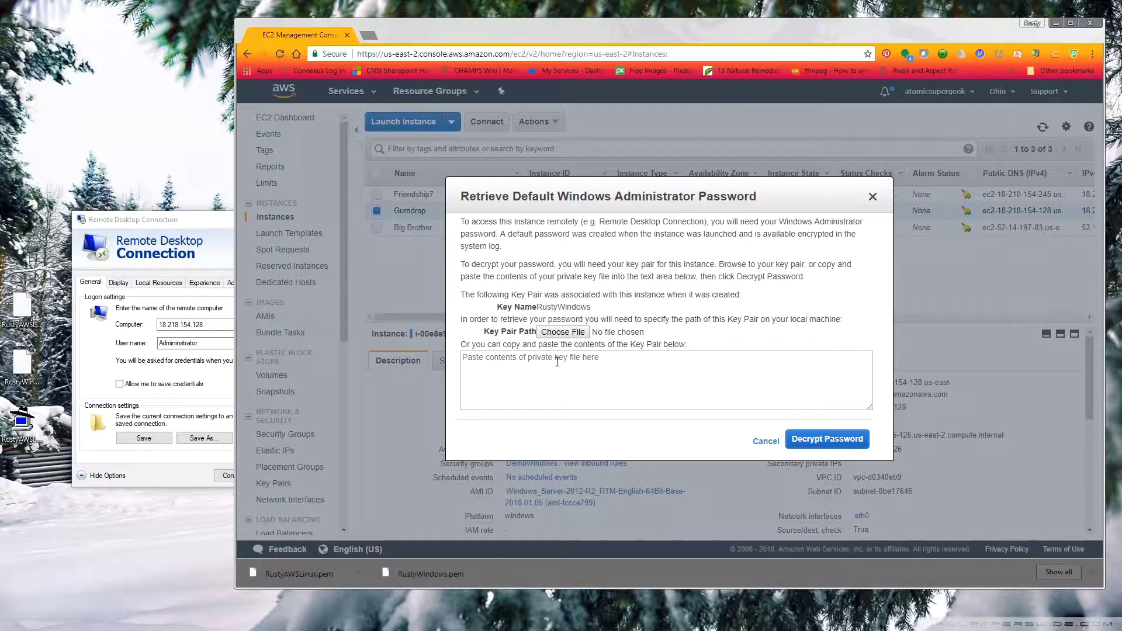
left_click(562, 332)
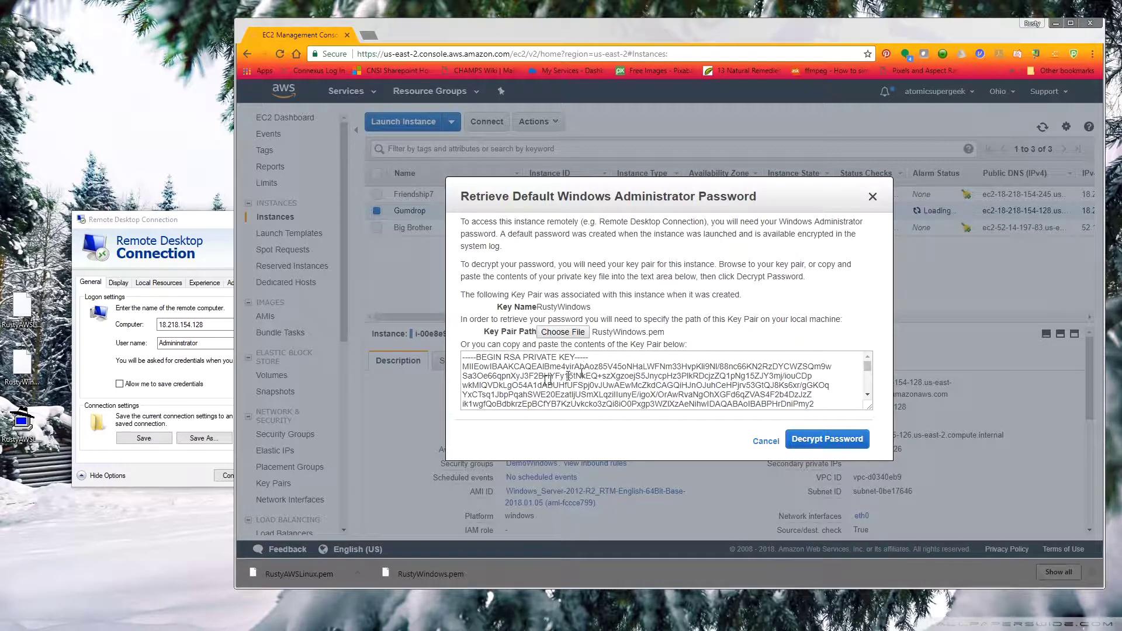
left_click(826, 443)
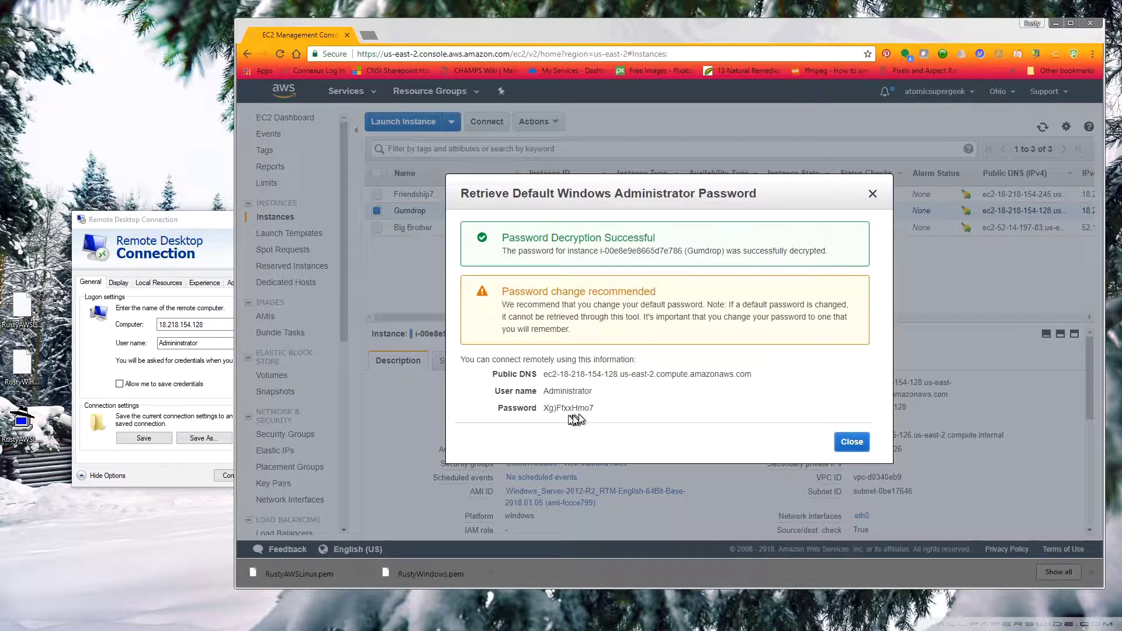
left_click_drag(595, 408, 541, 409)
right_click(561, 409)
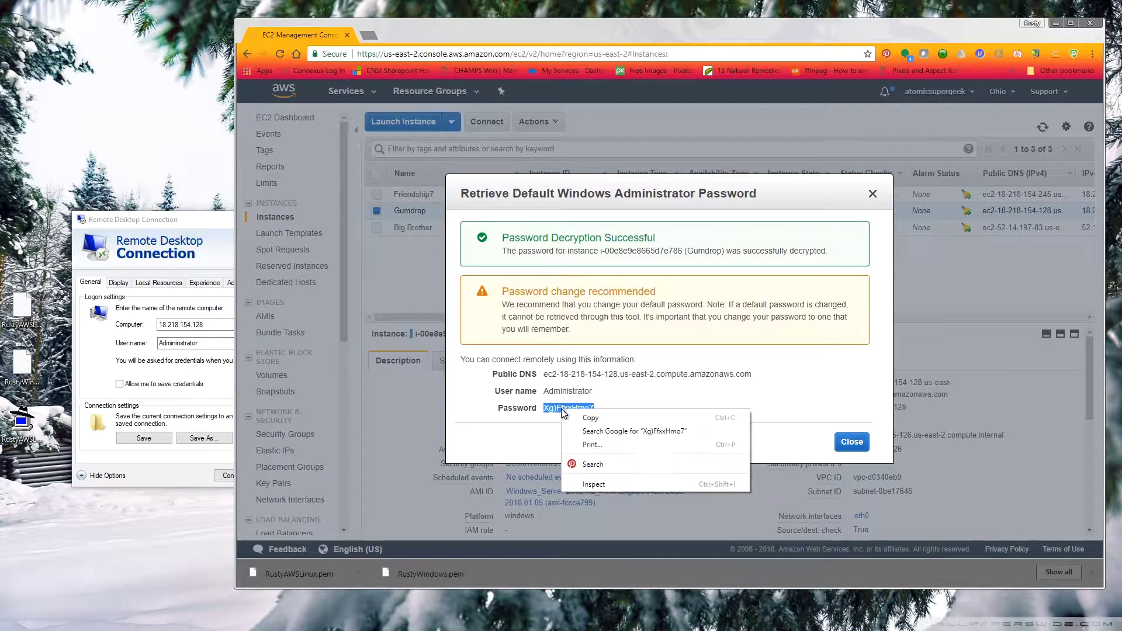
left_click(590, 419)
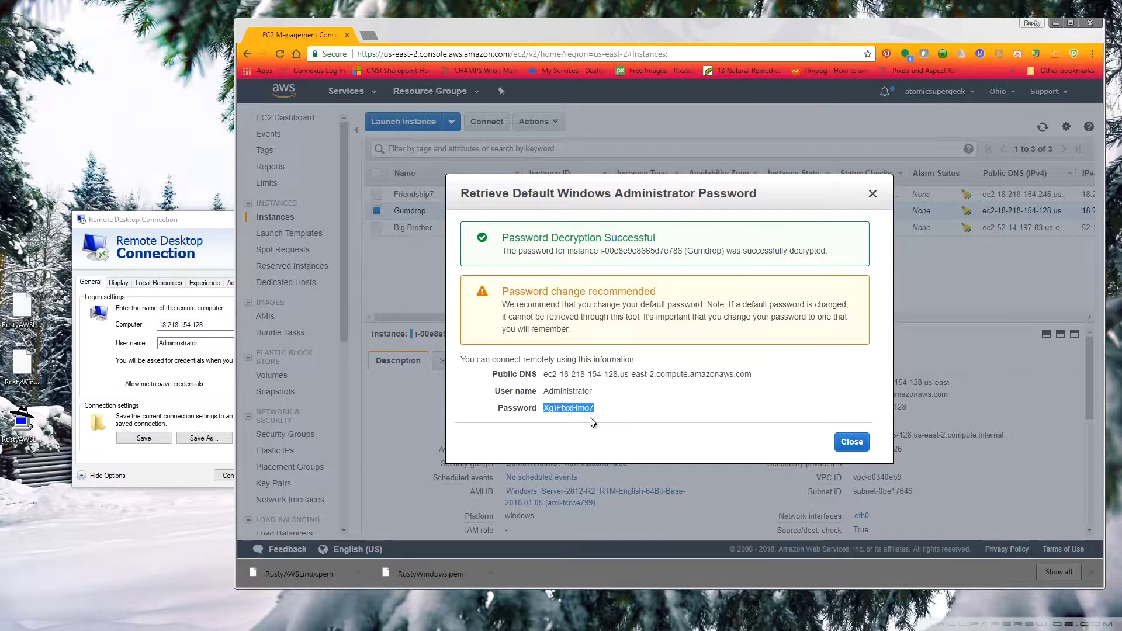
Connect to the instance through Remote Desktop, pasting the administrator password and accepting the untrusted certificate.
left_click(198, 217)
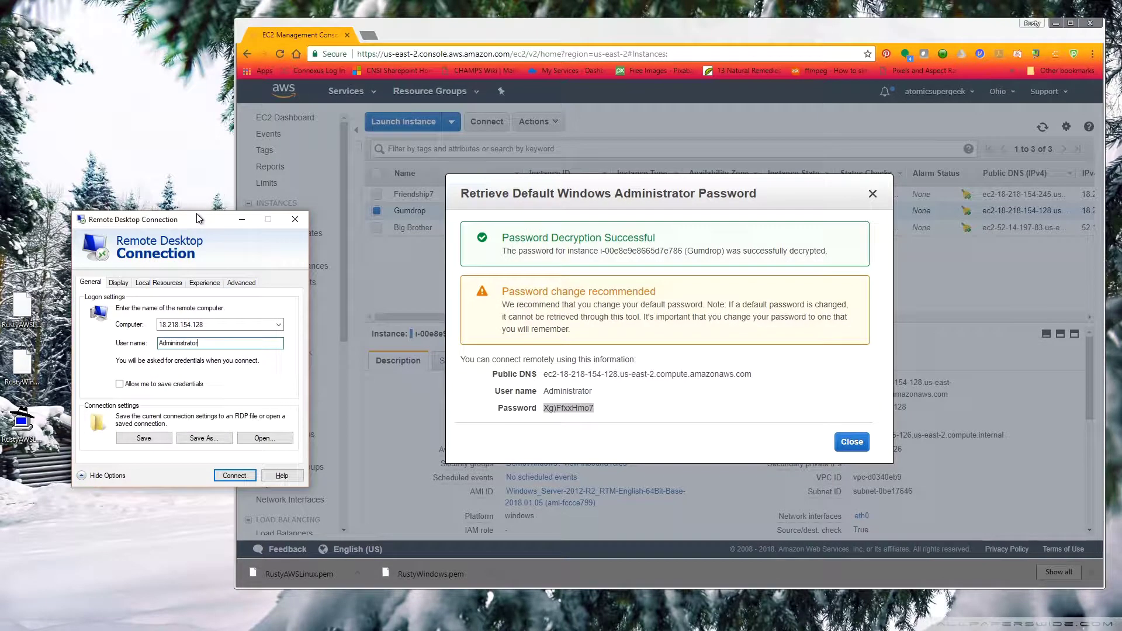
left_click(238, 477)
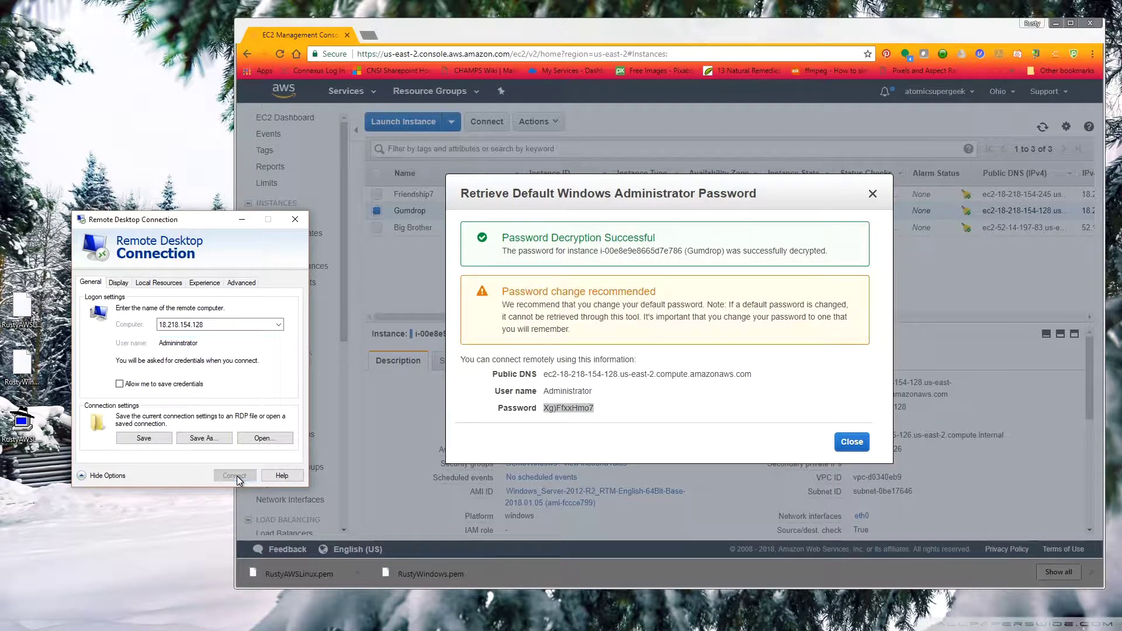
right_click(90, 339)
left_click(111, 326)
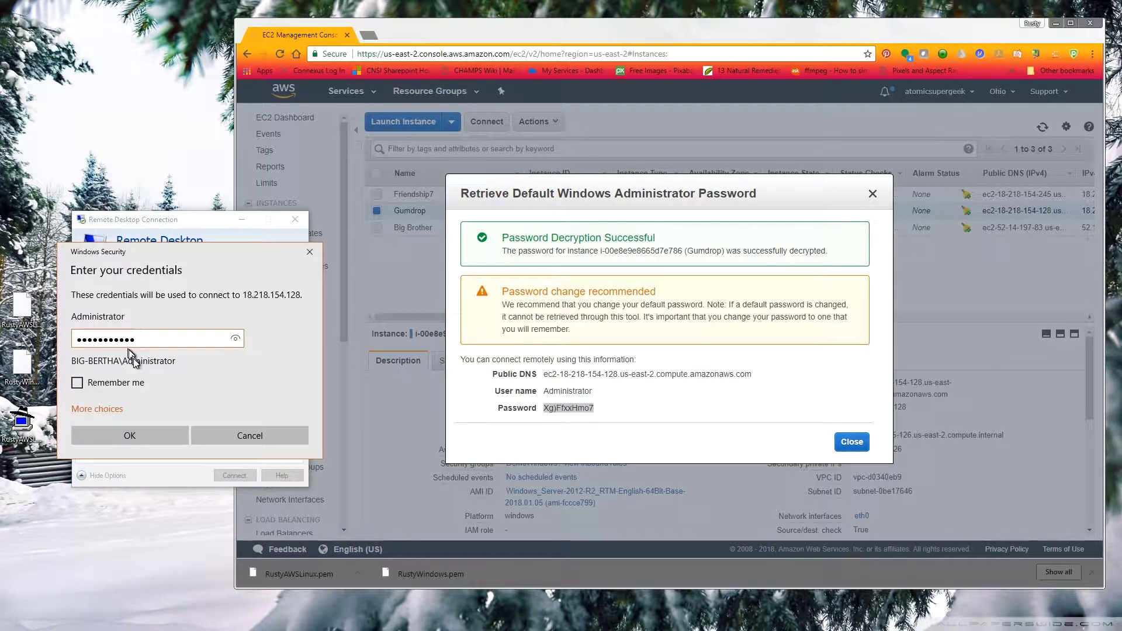
left_click(139, 437)
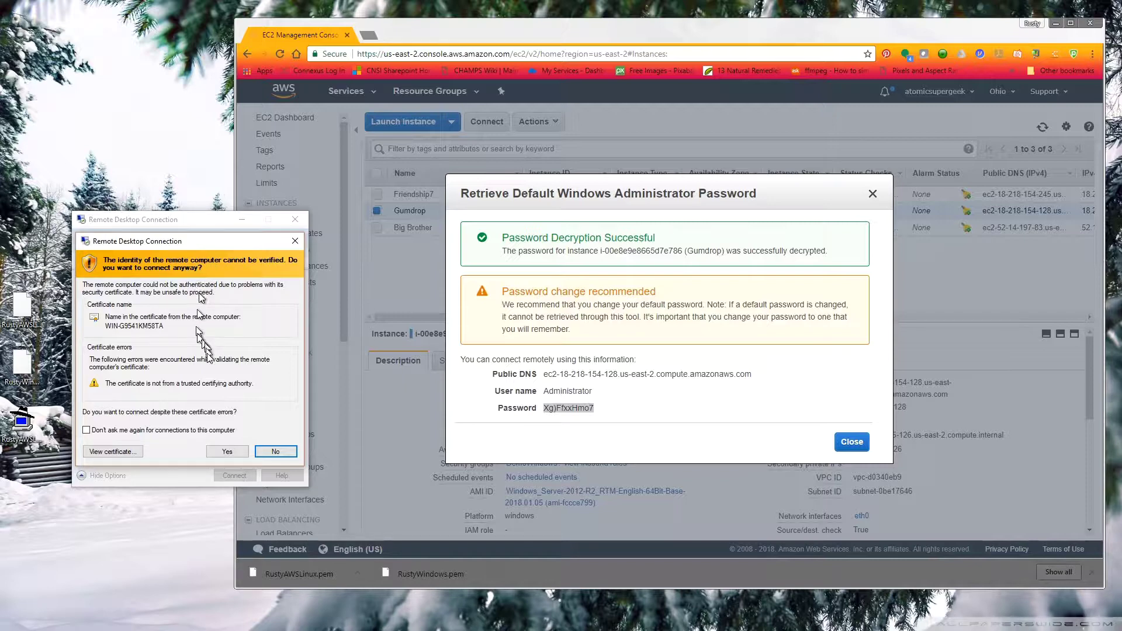
left_click(227, 452)
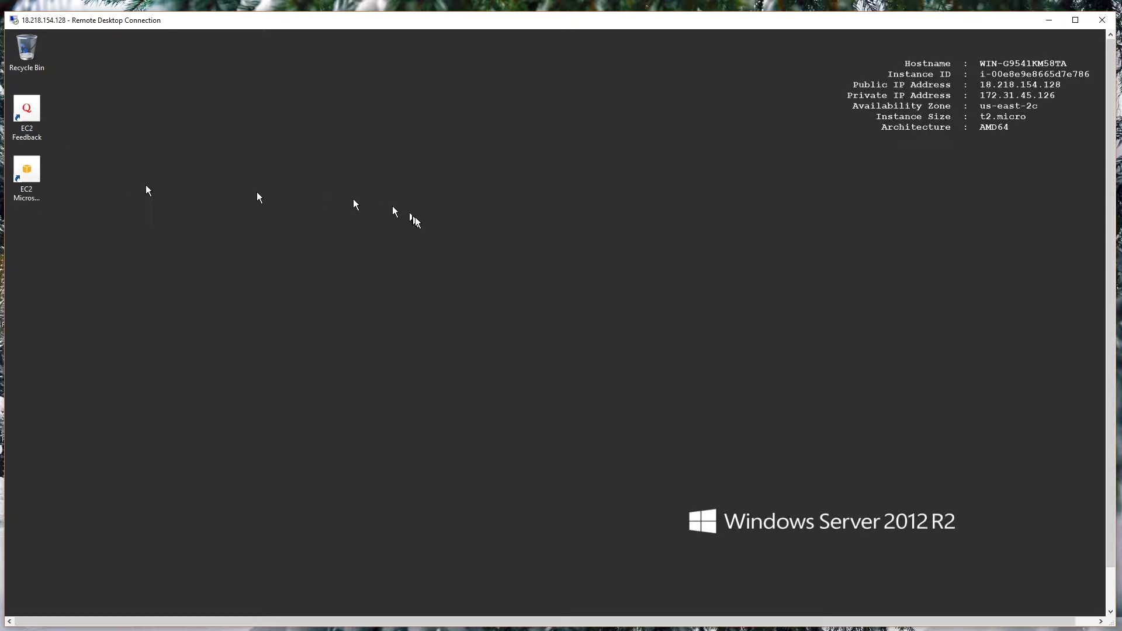
Look over the remote Windows Server desktop and its Start screen, returning to the desktop.
left_click_drag(1110, 176, 1098, 281)
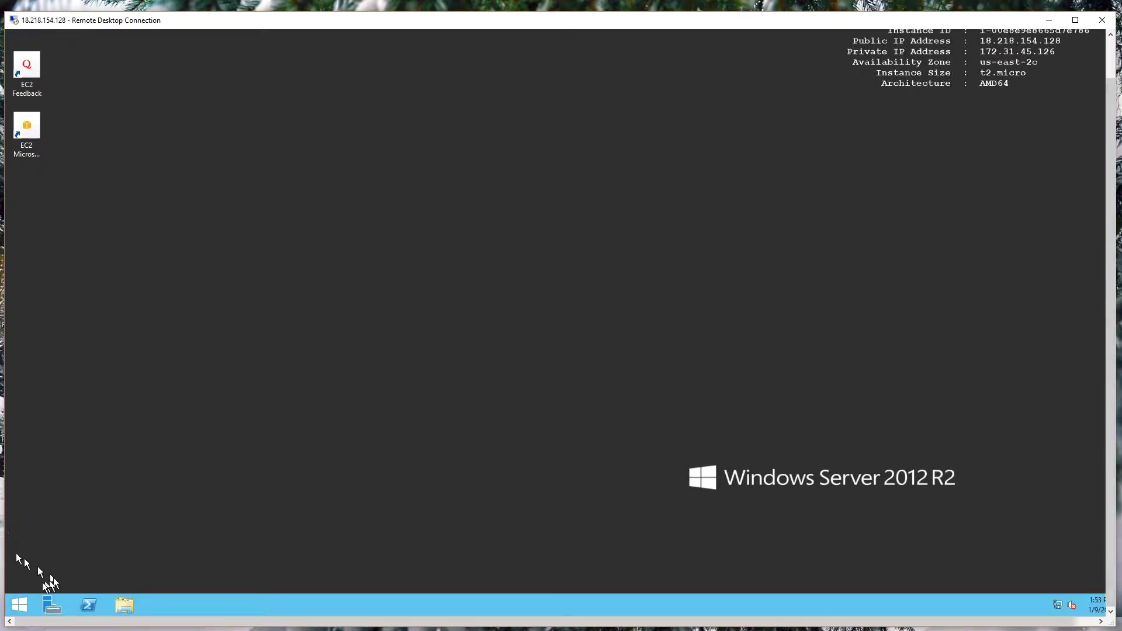
left_click(18, 608)
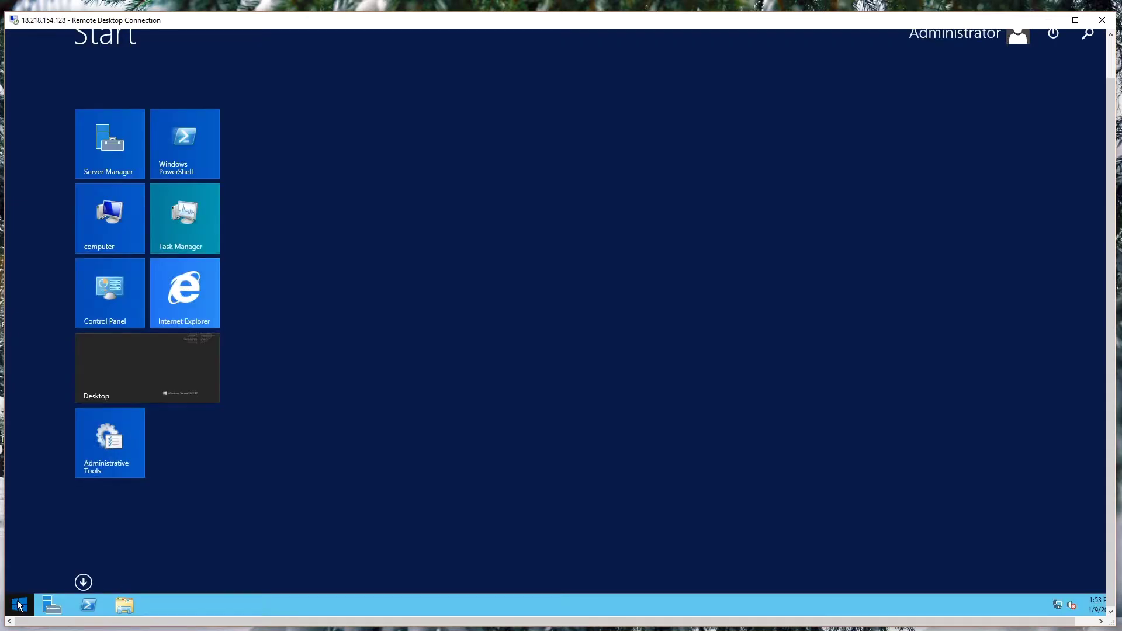
left_click(17, 606)
left_click_drag(1103, 269, 1102, 182)
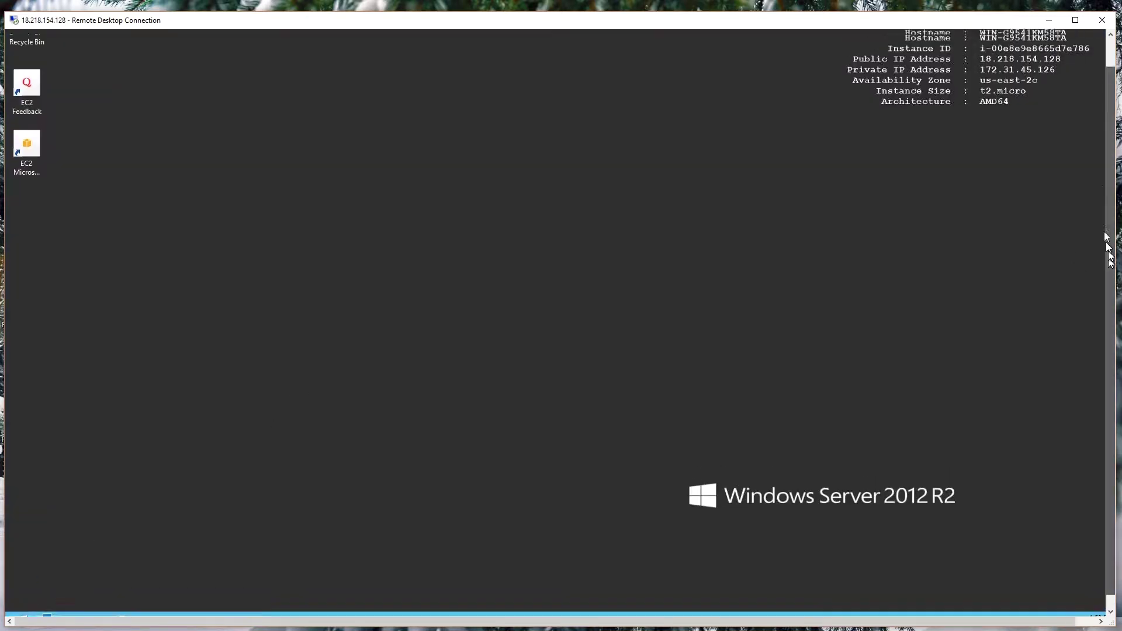